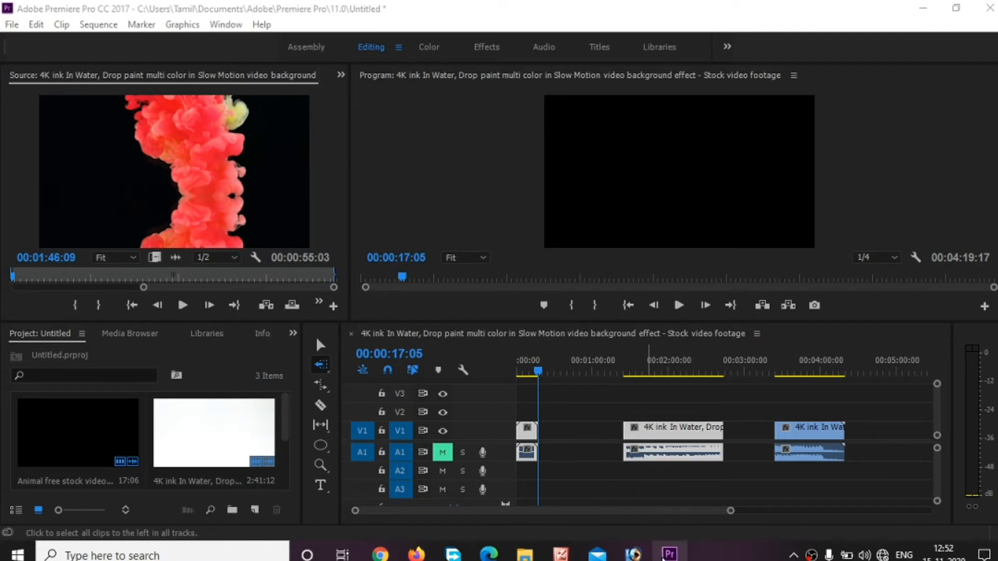
Switch to the Selection tool, select the middle ink clip and its audio, and clear the selection.
mouse_move(665, 556)
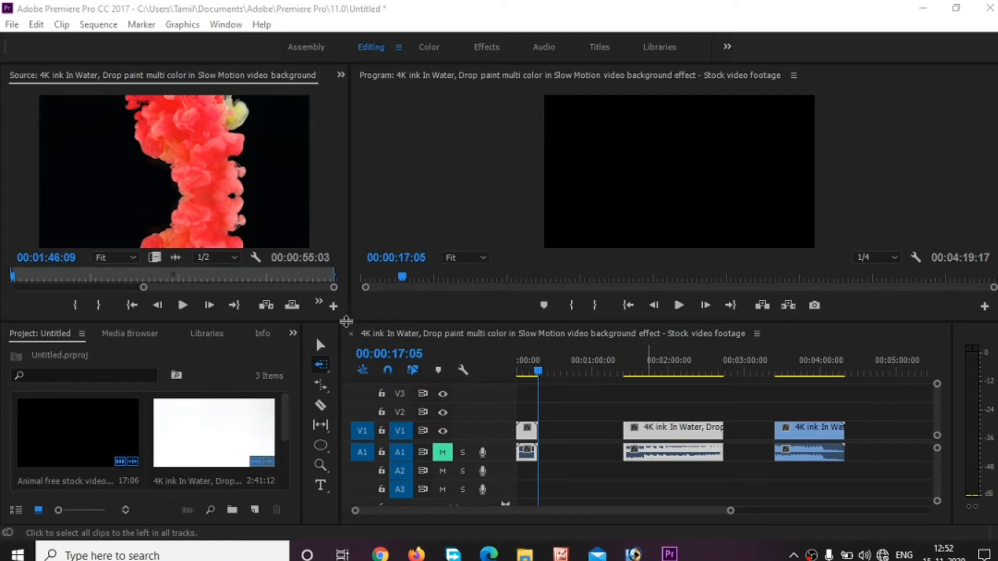
left_click(320, 344)
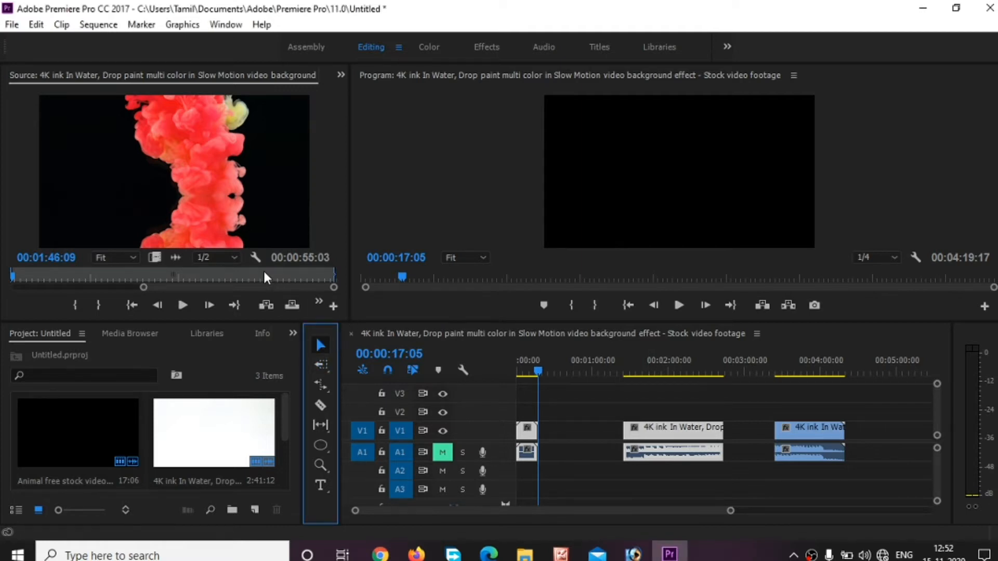
scroll(151, 442, "down", 2)
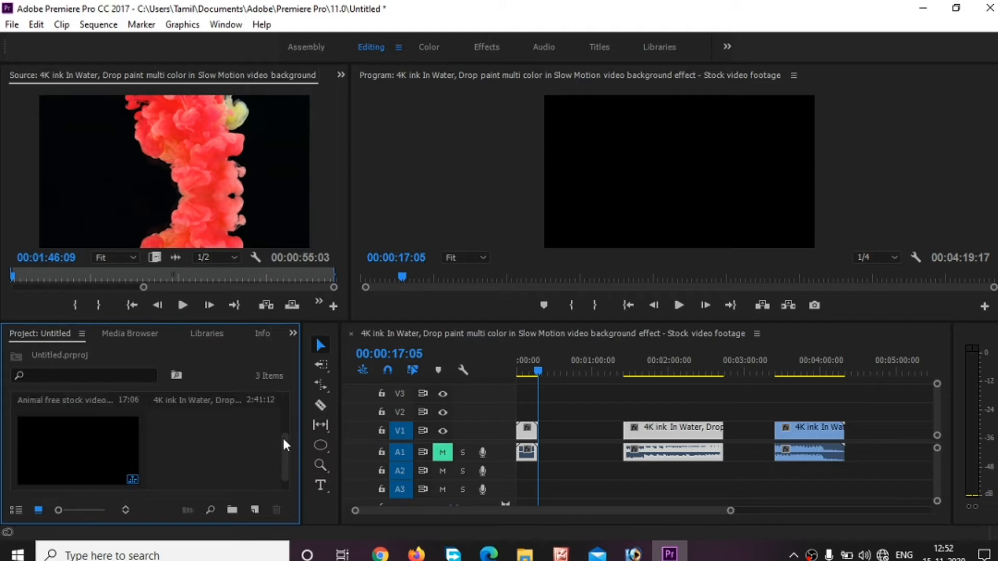
scroll(288, 450, "up", 2)
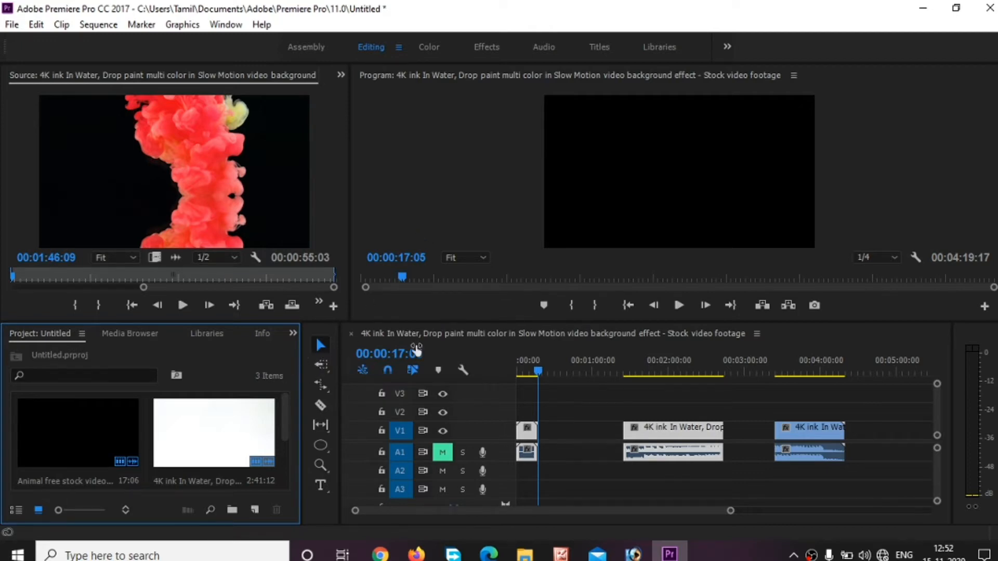
left_click(562, 429)
left_click(651, 443)
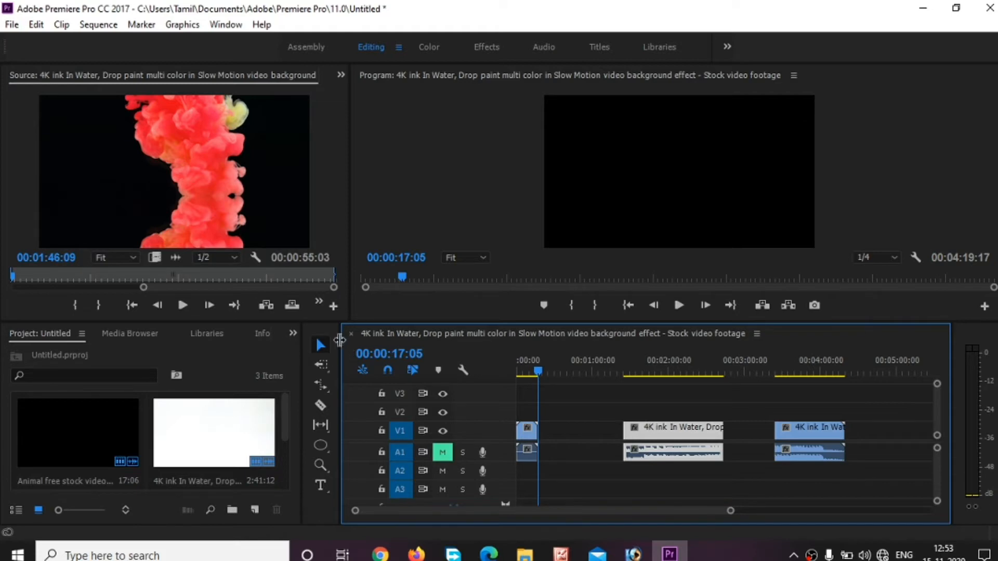
left_click(559, 473)
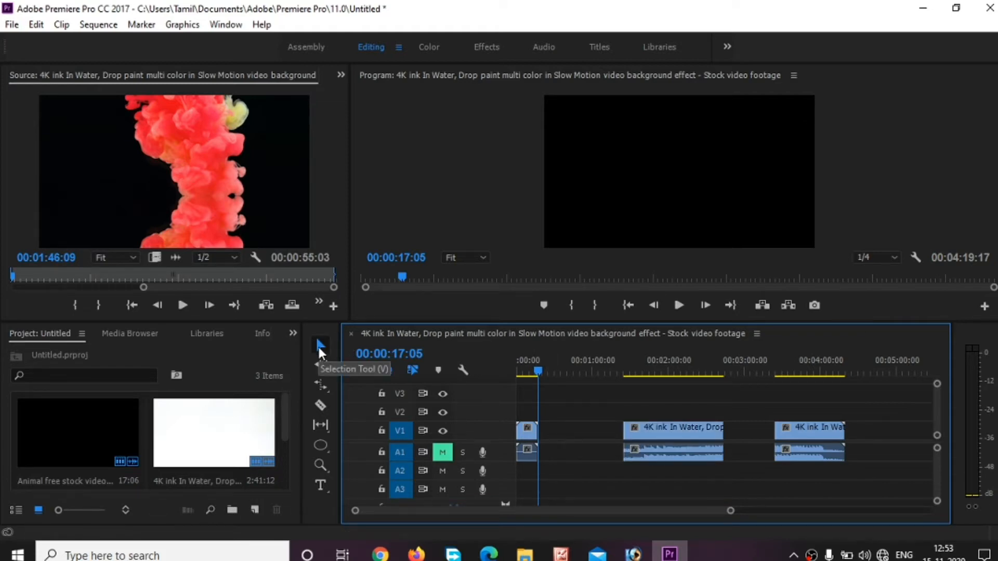
Trim the start of the middle ink clip inward, and extend it back out slightly past its original start.
mouse_move(632, 437)
left_mouse_down()
mouse_move(615, 431)
mouse_move(631, 436)
left_mouse_up()
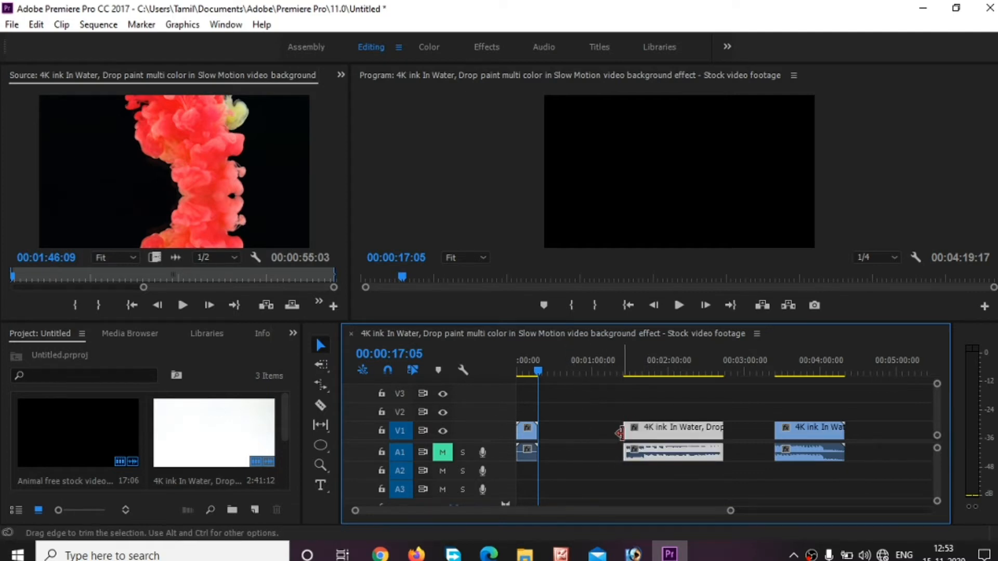
left_click(627, 430)
left_click_drag(626, 430, 644, 429)
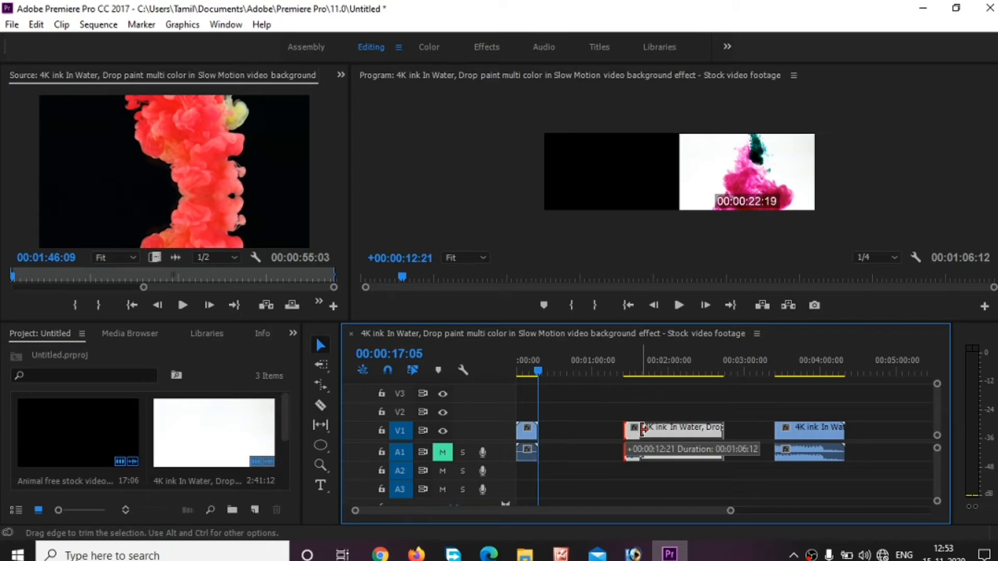
left_click_drag(643, 429, 653, 429)
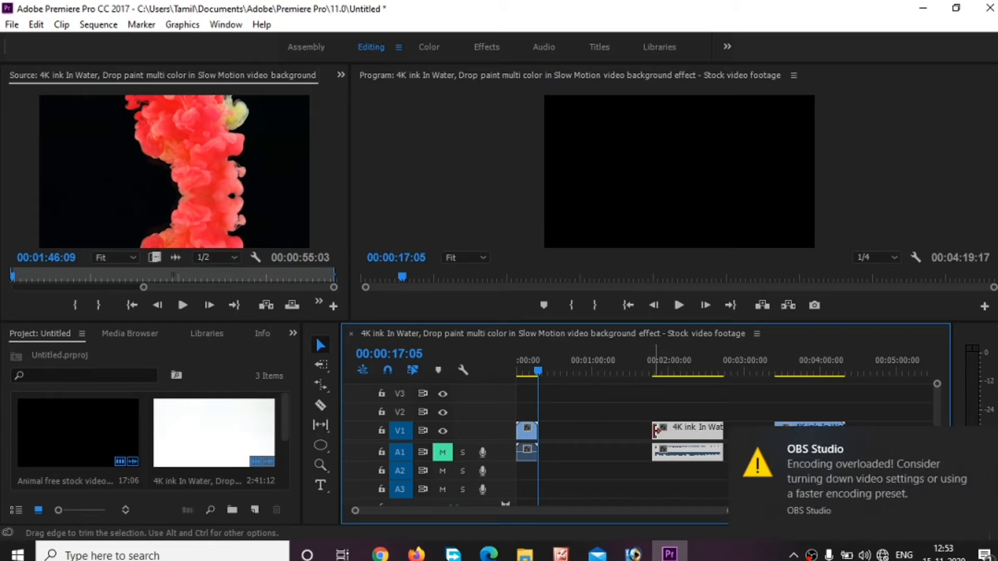
left_click_drag(656, 430, 626, 433)
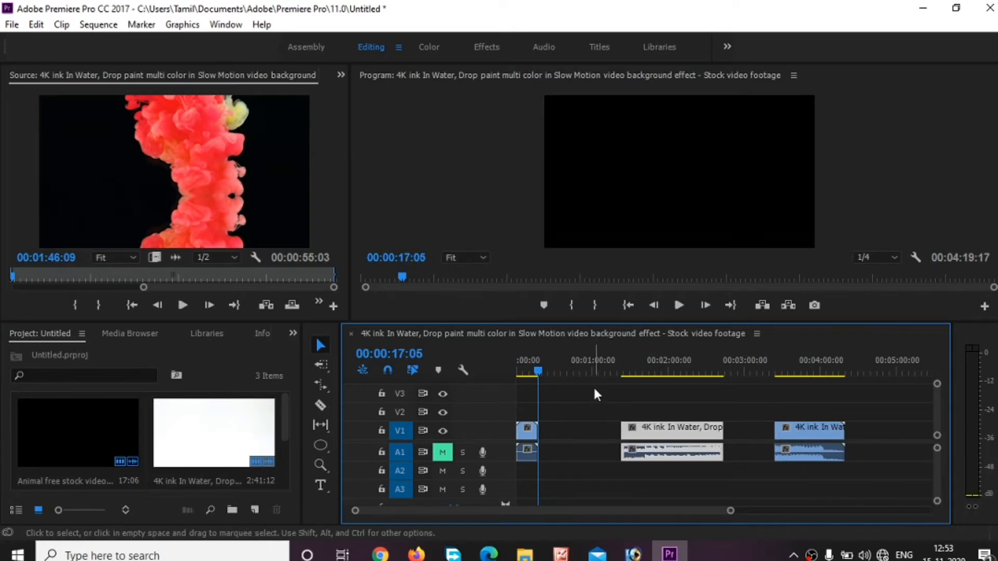
Try Ripple Delete on the empty gap between the first and middle clips, and undo it.
left_click(558, 438)
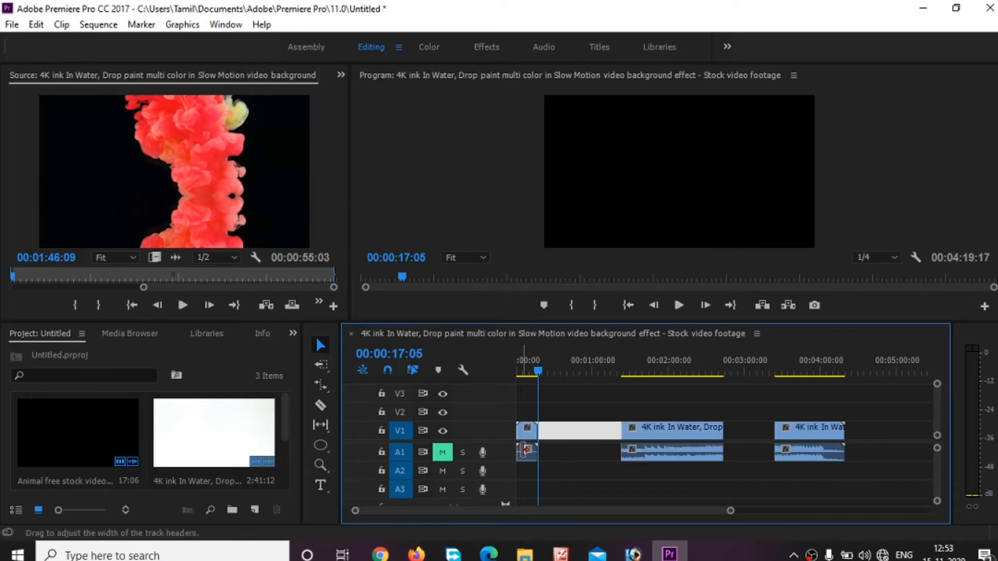
left_click(565, 470)
left_click(570, 428)
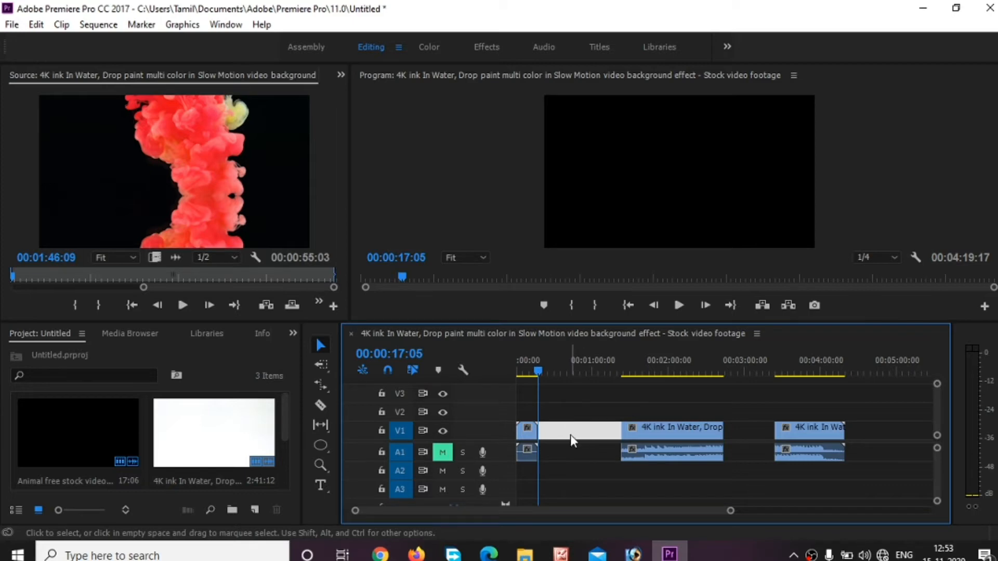
right_click(568, 435)
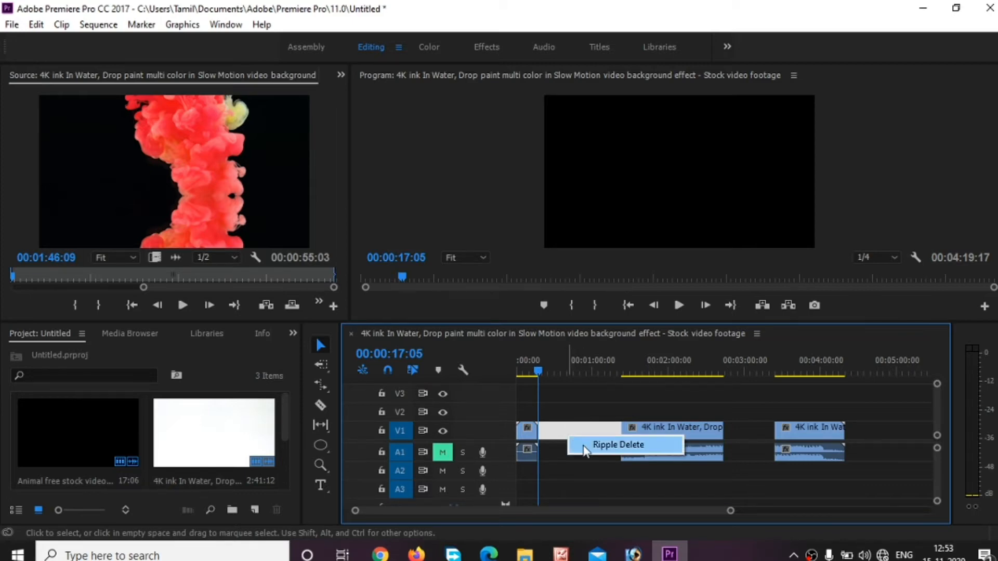
left_click(584, 445)
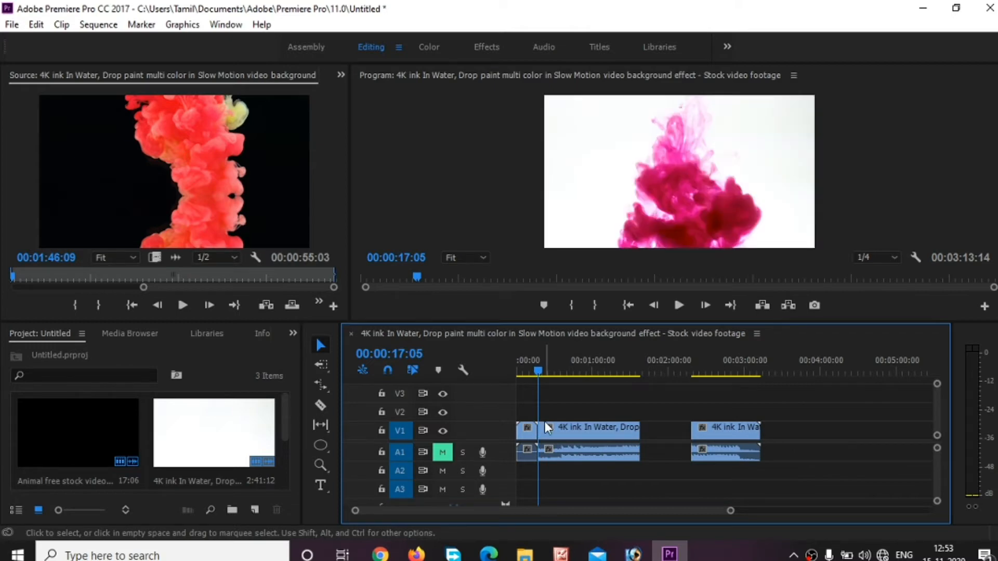
key("ctrl+z")
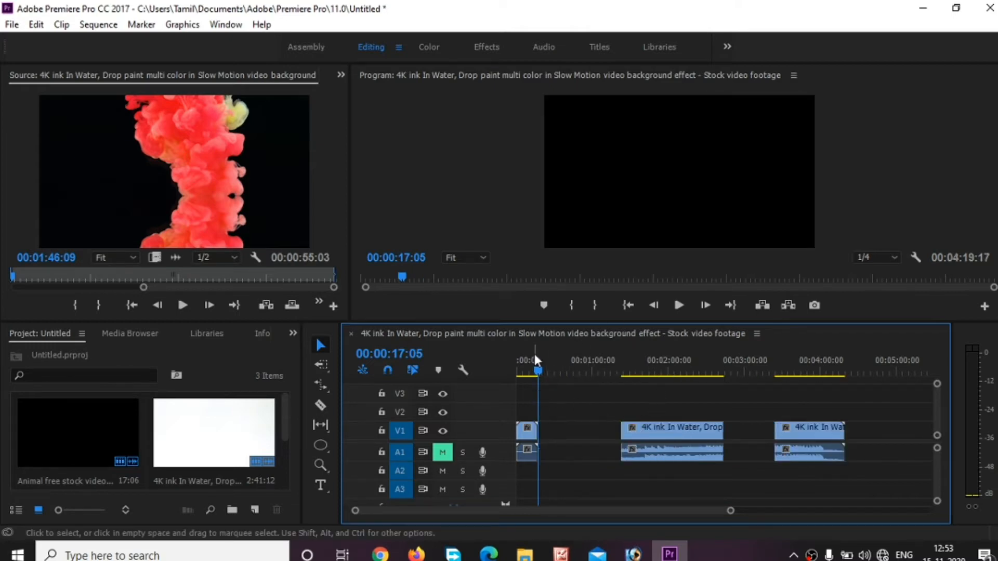
Move the playhead to 00:00:16:23 and select only the first clip using the Track Select Backward tool.
left_click_drag(533, 369, 534, 369)
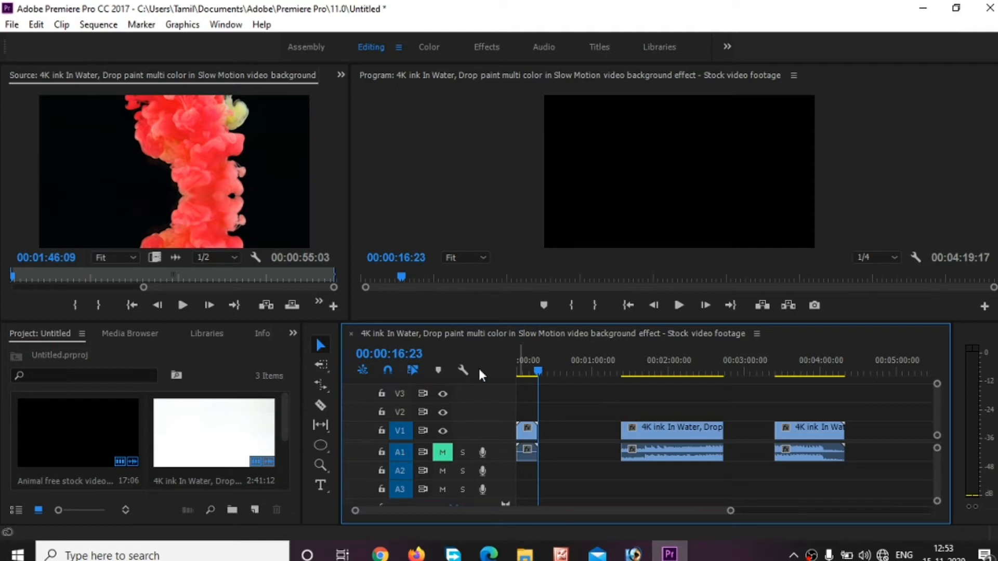
left_click(330, 365)
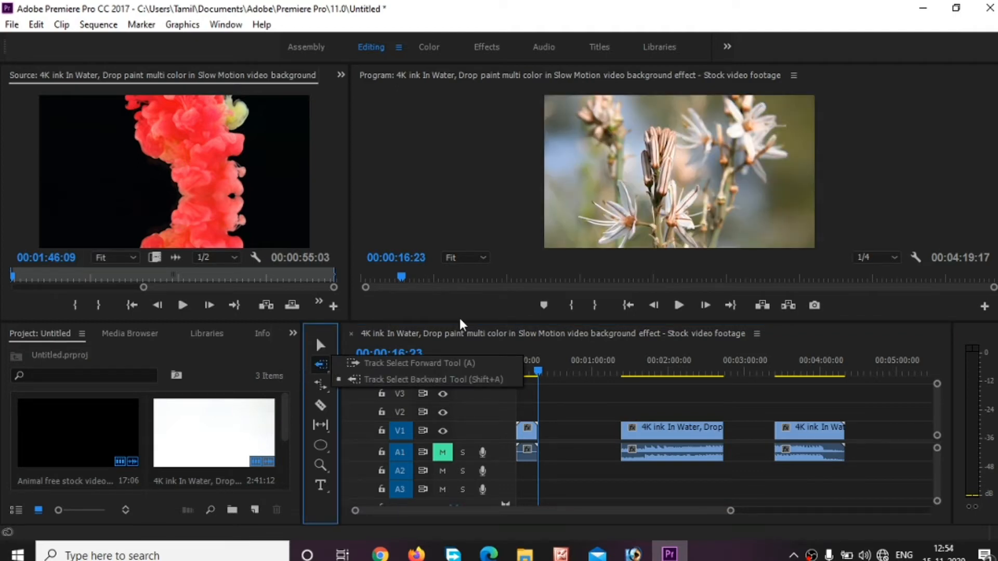
left_click(437, 364)
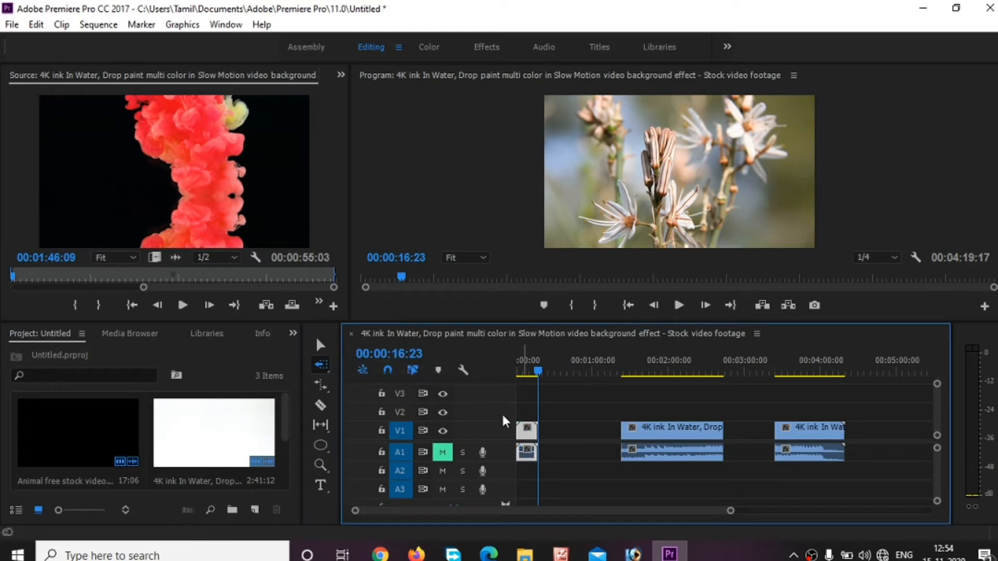
Use the Track Select Forward tool to select the clips after the first gap, and extend the selection to all clips.
left_click(328, 365)
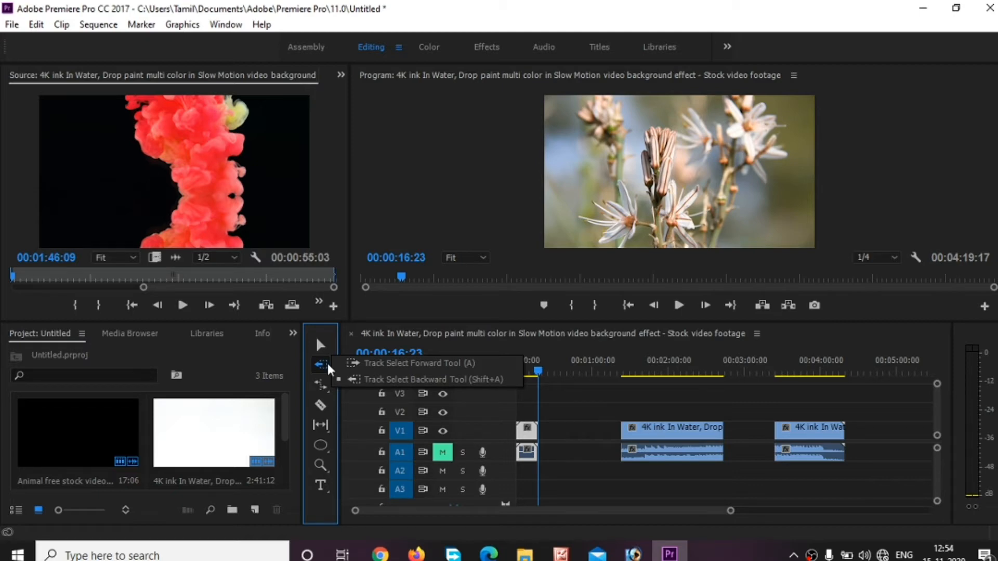
left_click(365, 365)
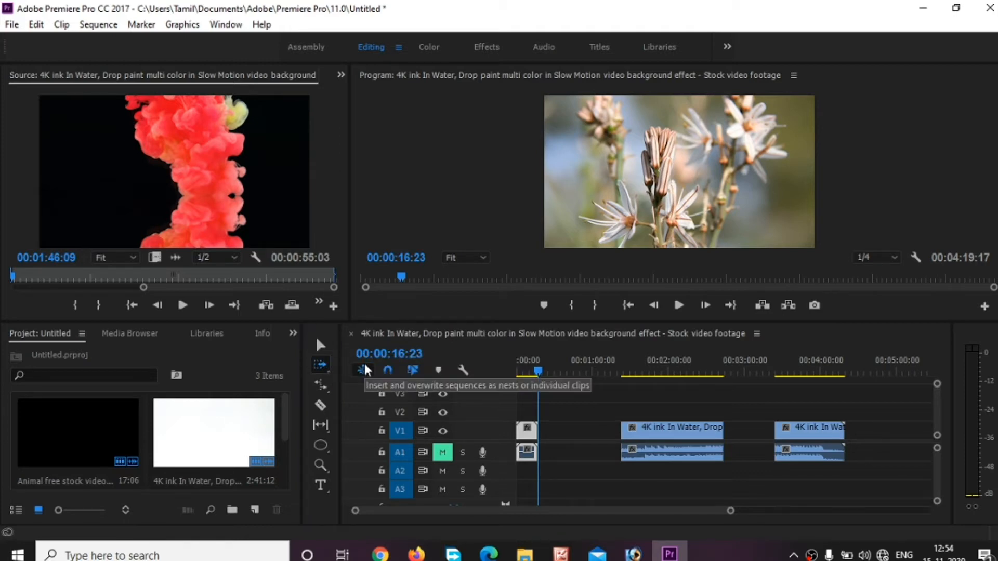
left_click(566, 490)
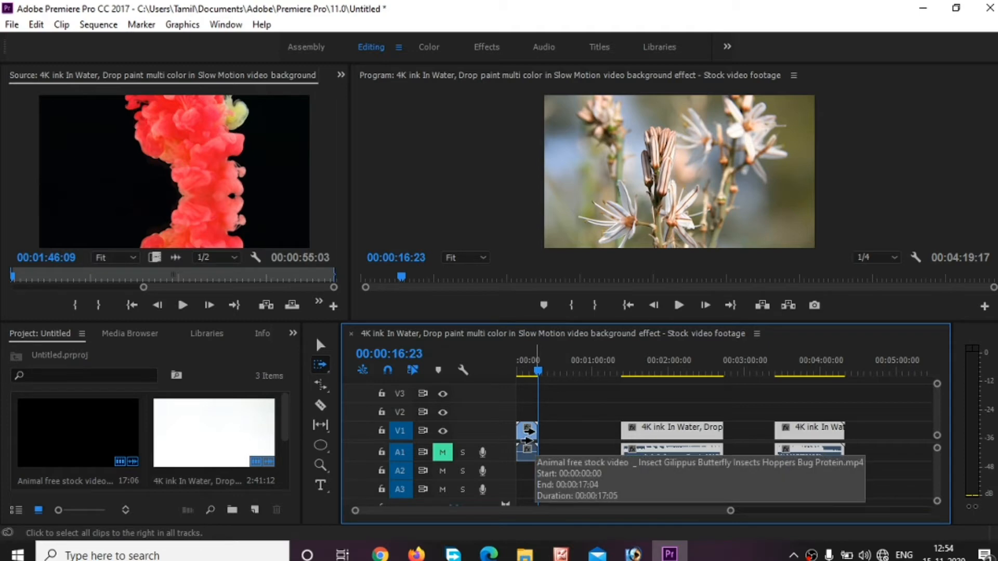
left_click(528, 431)
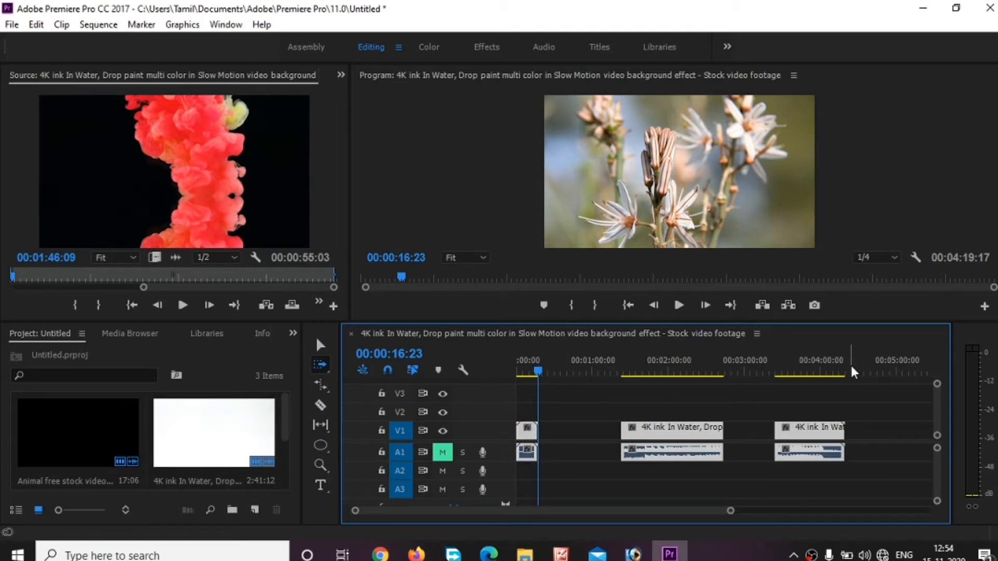
Return to the Selection tool, deselect all clips and play the sequence briefly into the first gap.
left_click(320, 345)
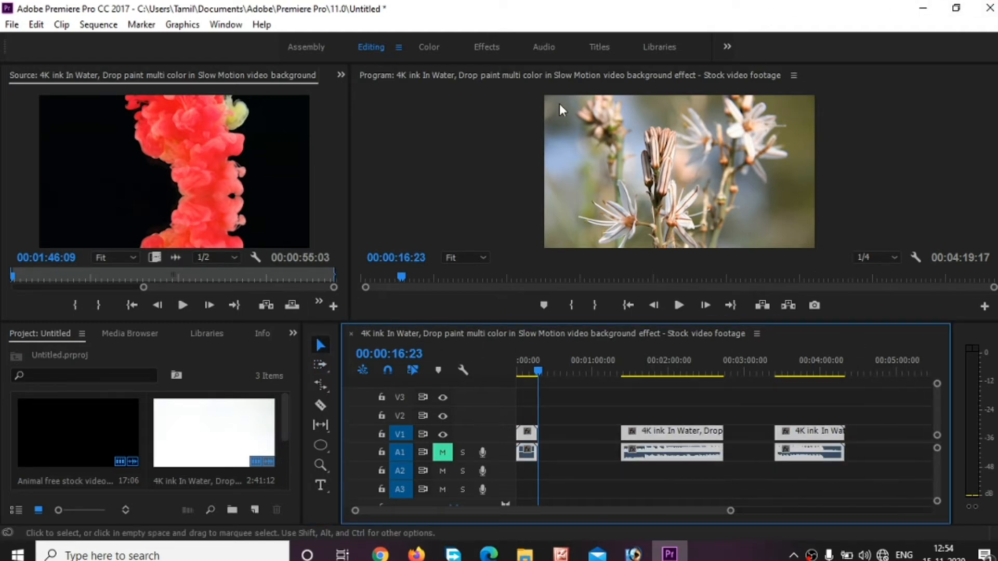
left_click(671, 474)
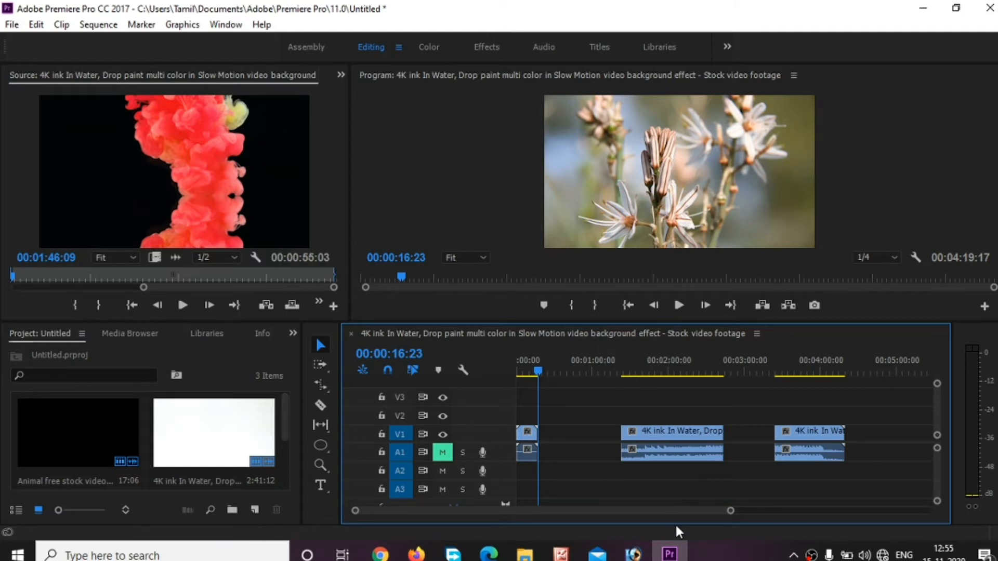
key("space")
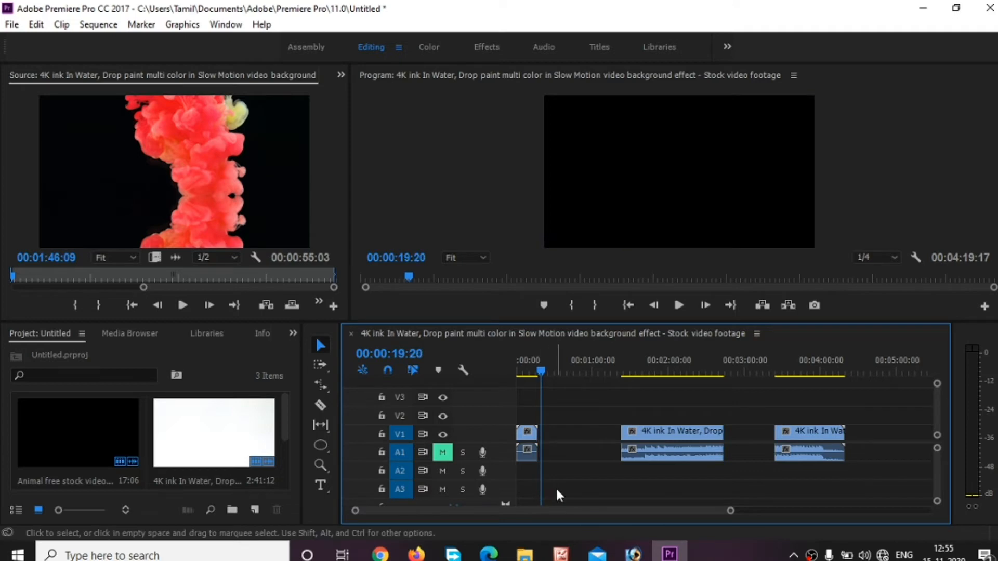
Move the playhead past the end of the last clip, to 00:04:32:11.
scroll(556, 487, "down", 10)
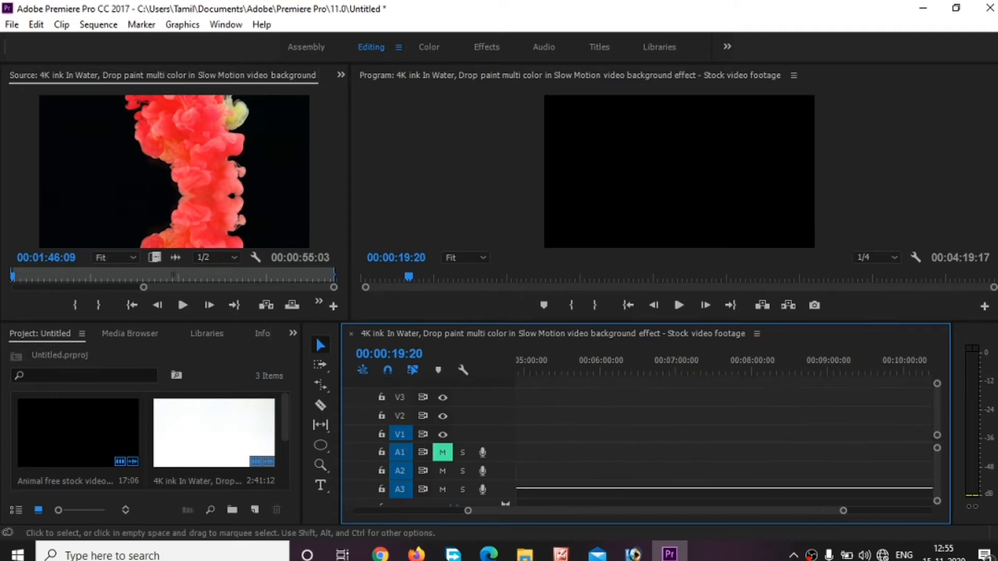
scroll(503, 507, "down", 7)
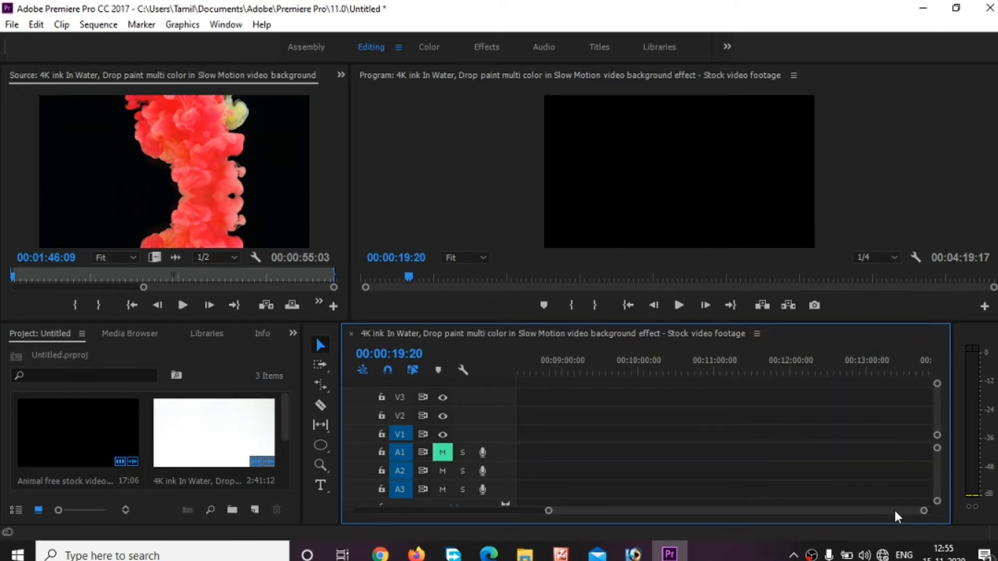
left_click_drag(894, 516, 534, 525)
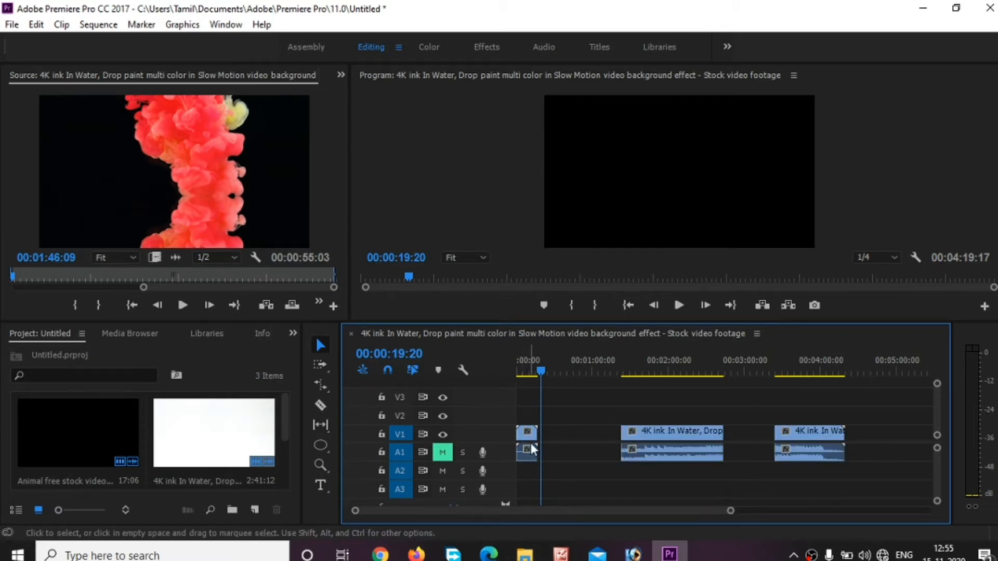
left_click_drag(539, 370, 861, 371)
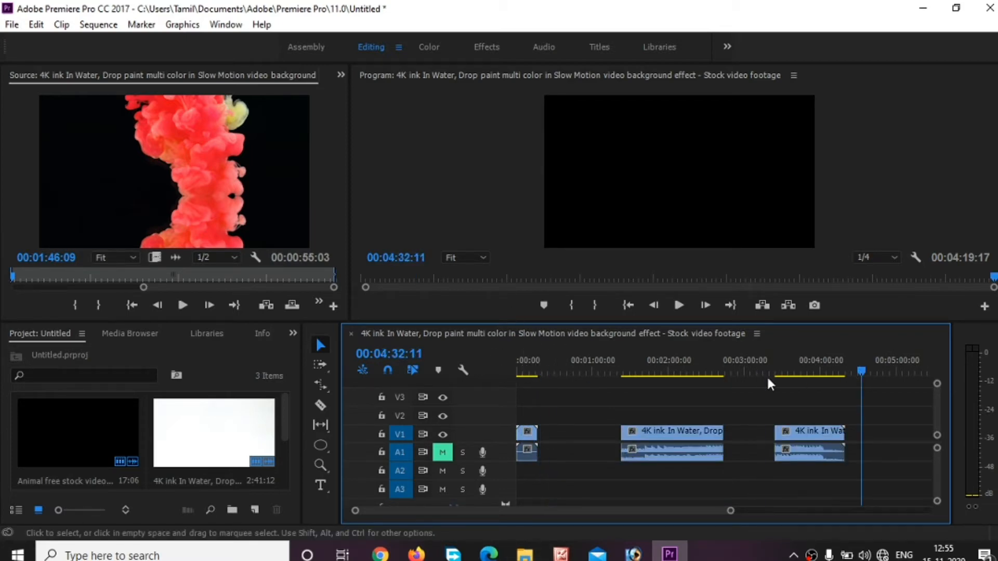
Use the Track Select Forward tool from different clips, finishing with the middle and last clips selected.
left_click(319, 367)
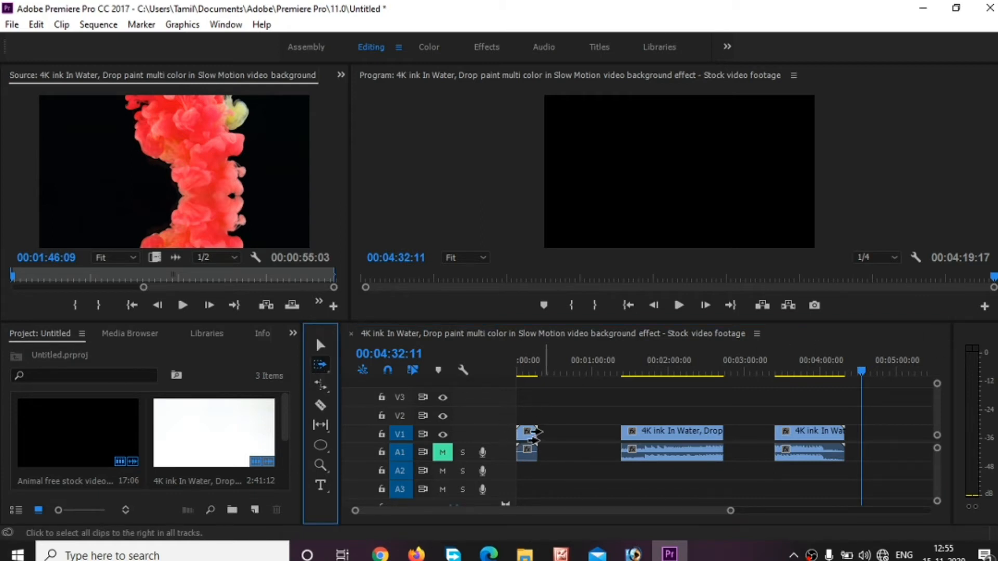
left_click(526, 437)
left_click(632, 474)
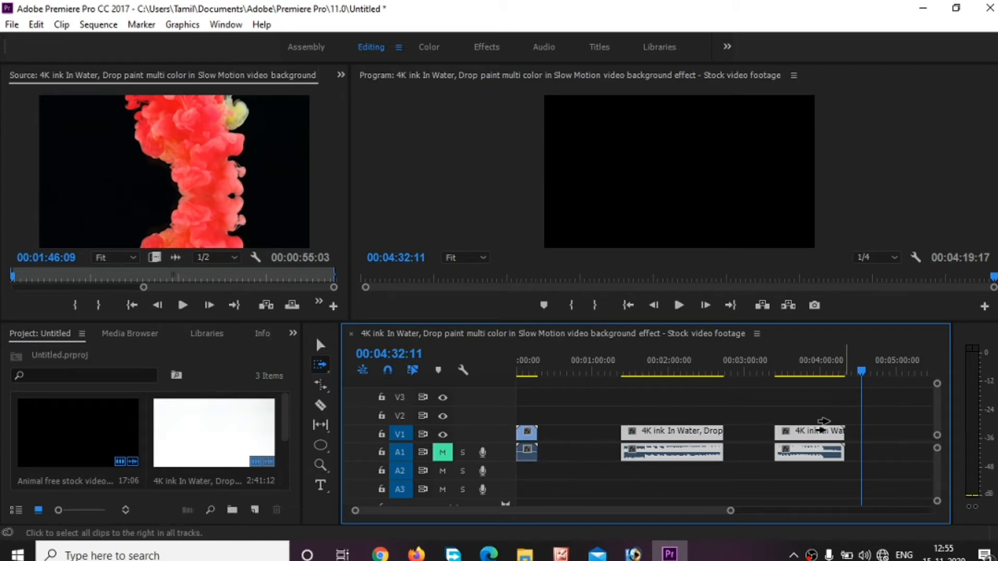
left_click(805, 439)
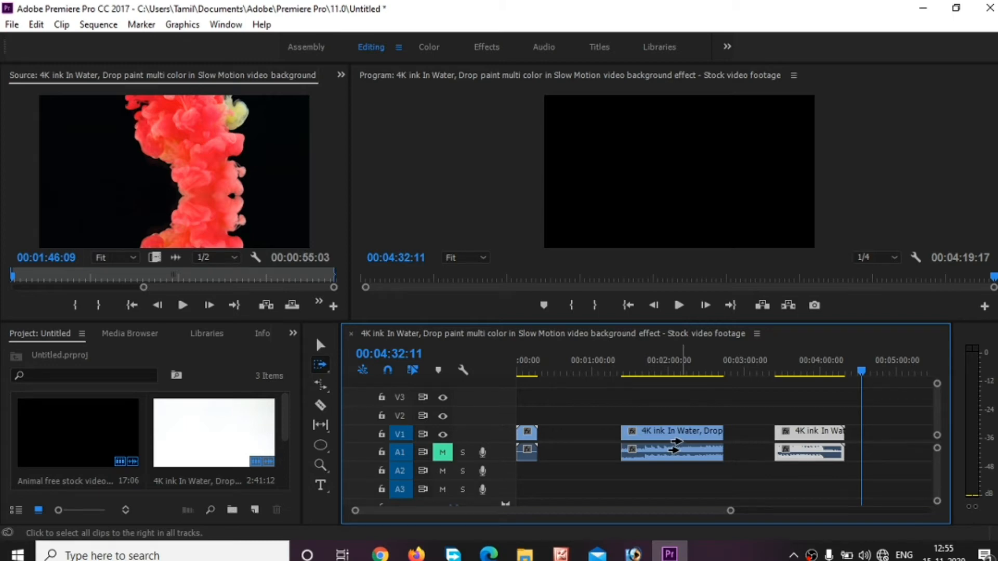
left_click(666, 436)
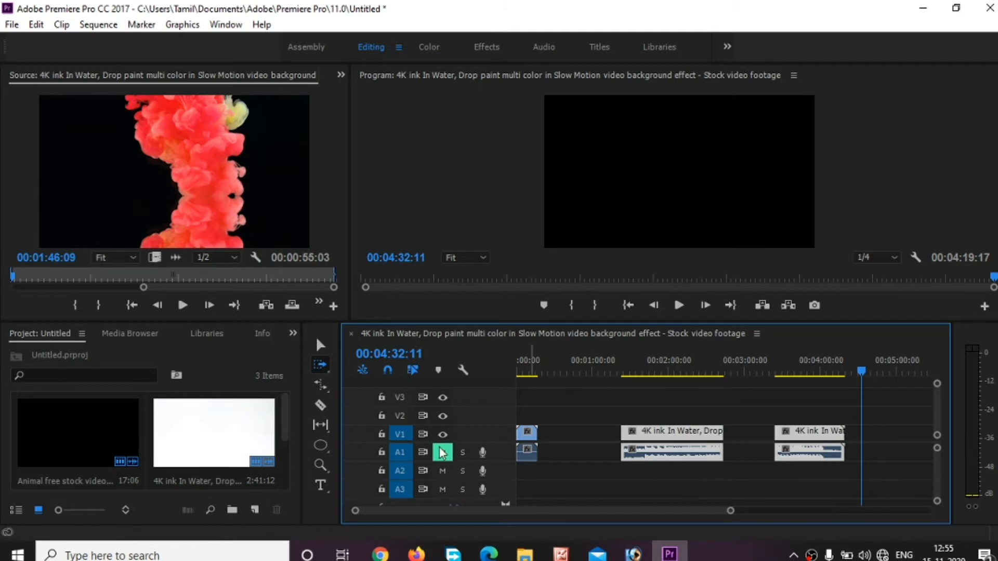
Use the Track Select Backward tool from different clips, finishing with only the first clip selected.
left_click(322, 367)
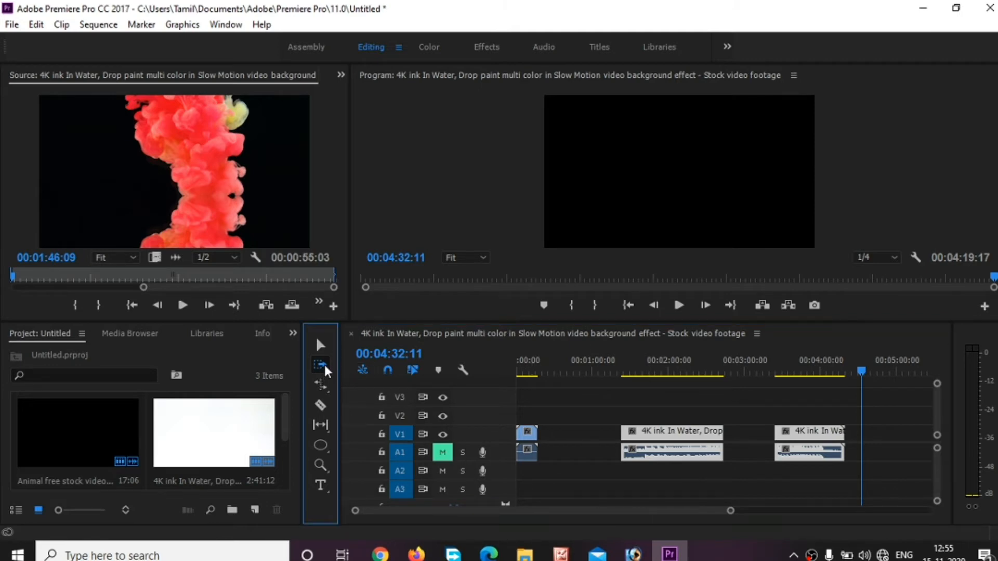
left_click_drag(323, 366, 343, 379)
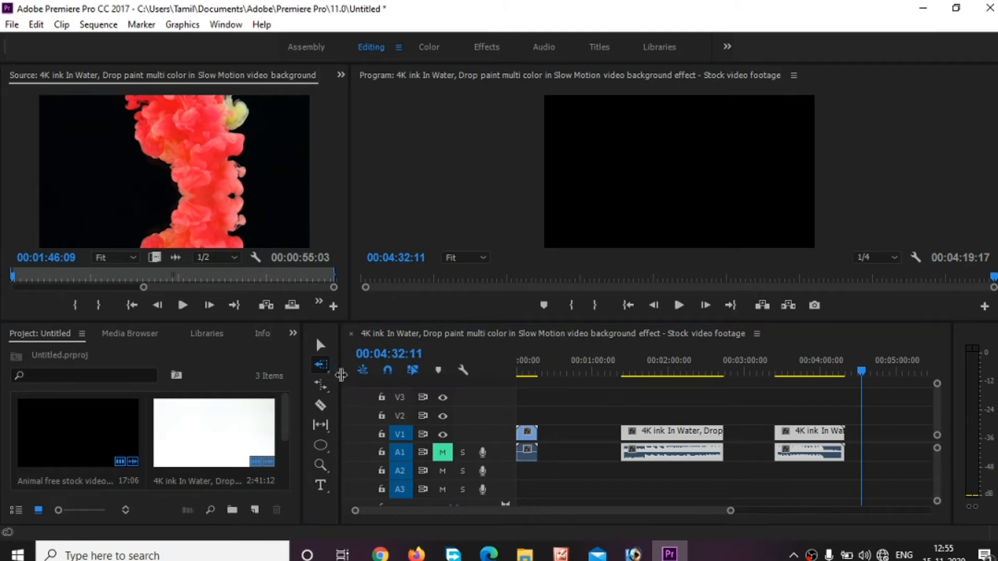
left_click(709, 474)
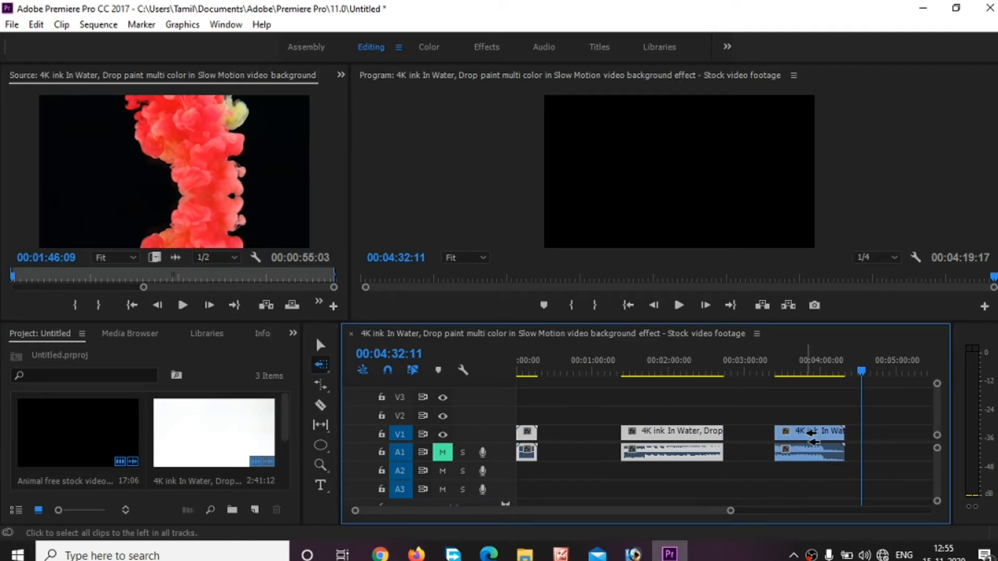
left_click(785, 436)
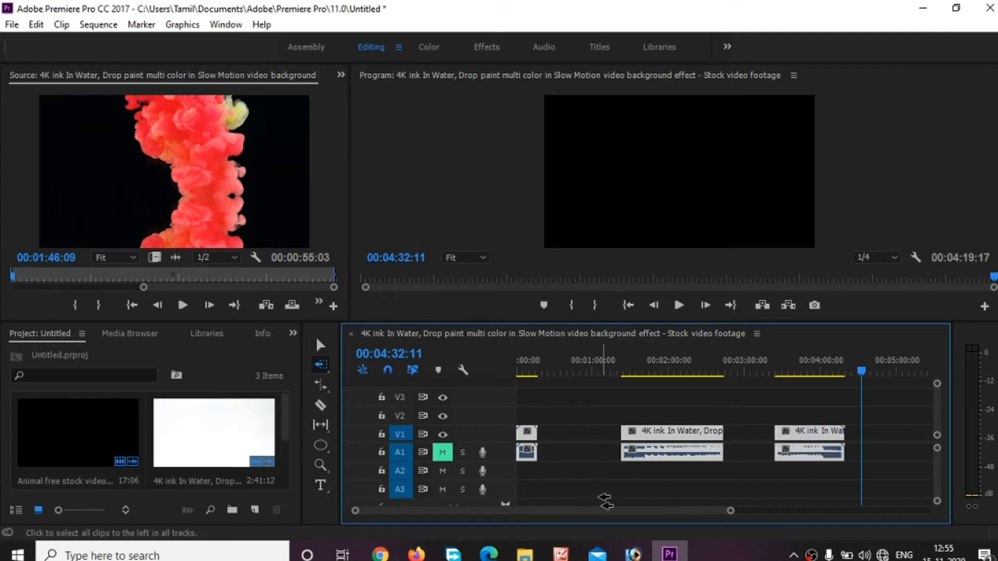
left_click(601, 473)
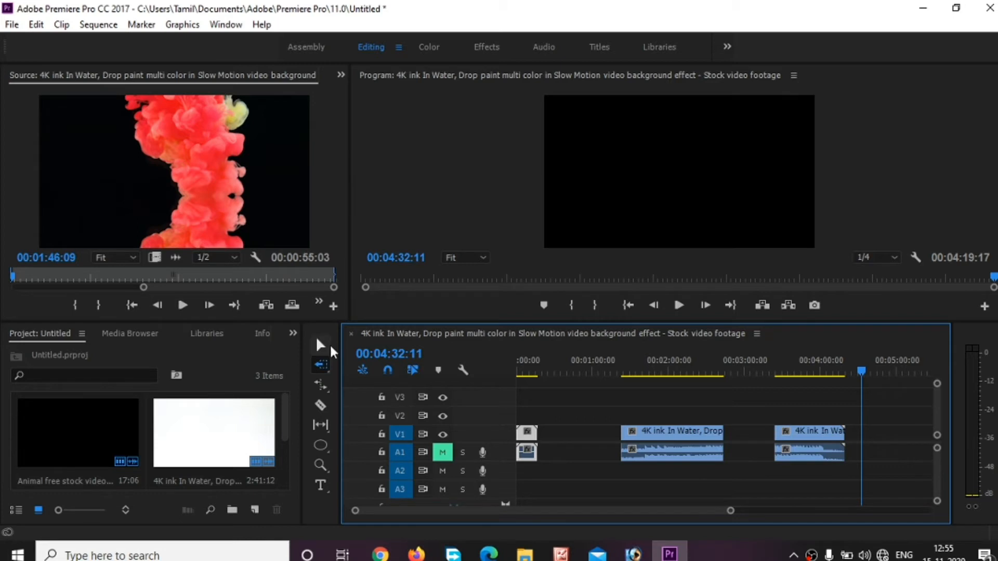
Activate the Ripple Edit tool and deselect all clips.
left_click(328, 381)
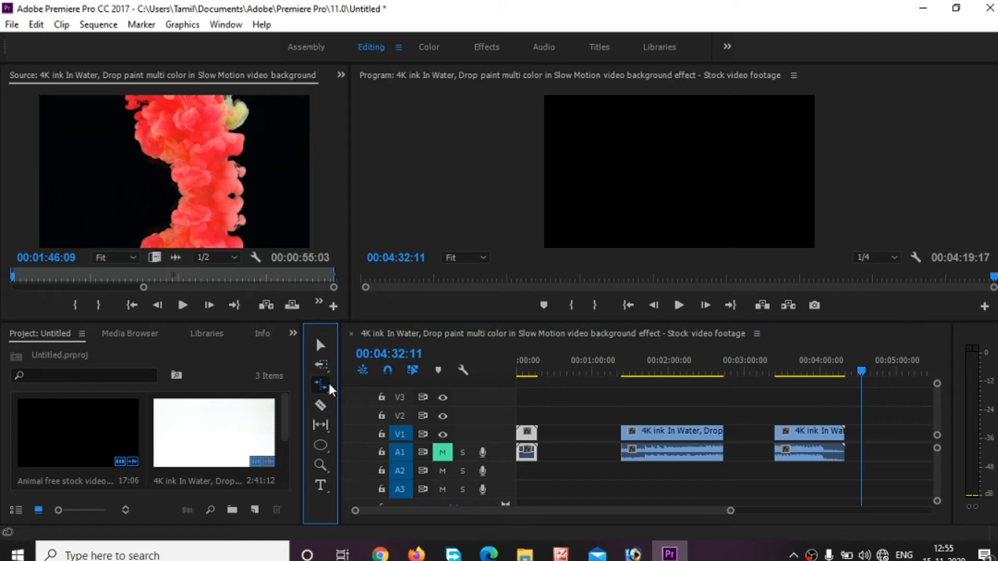
left_click(321, 386)
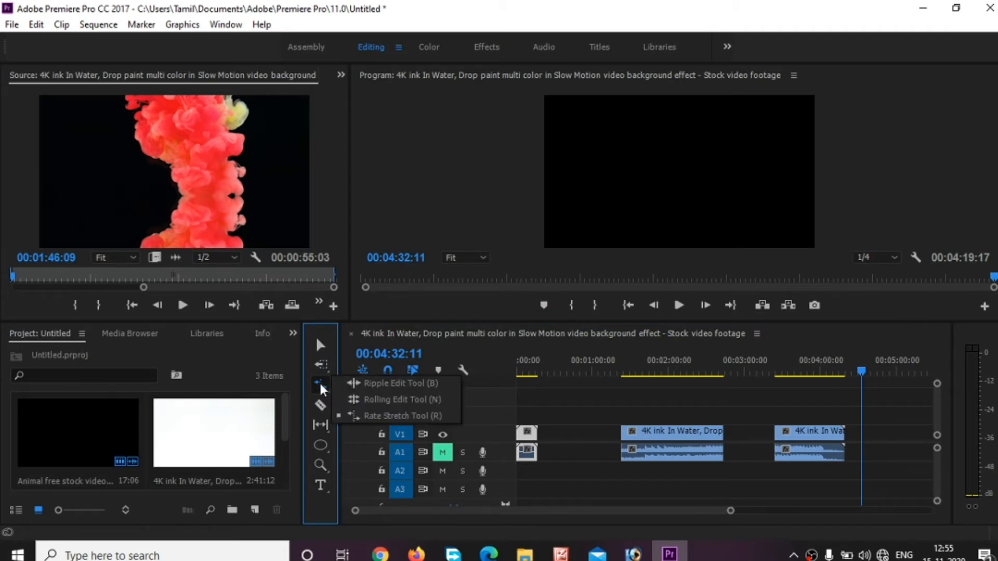
left_click(381, 386)
left_click(562, 464)
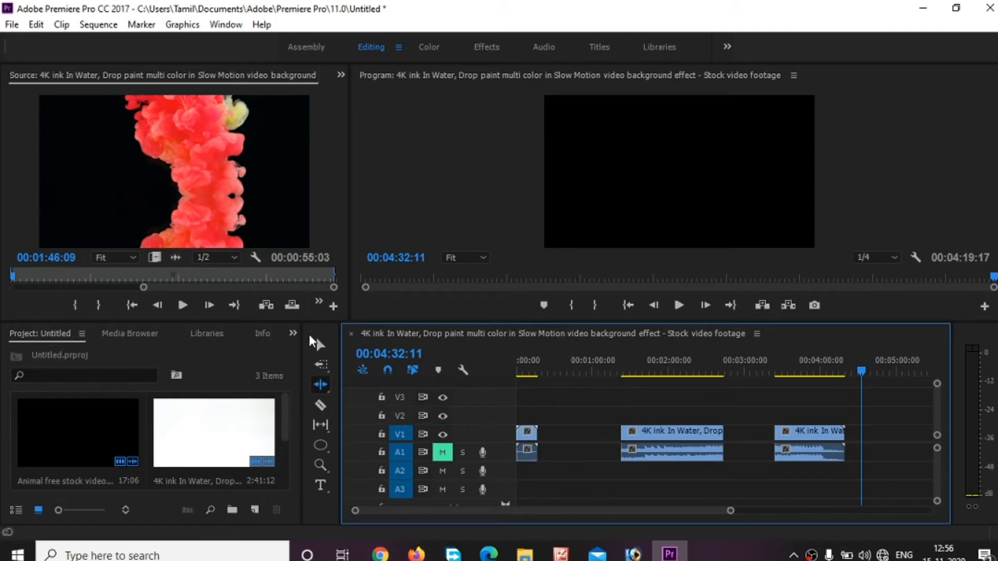
Trim the middle clip's start with the Selection tool and try to ripple delete the gap before it.
left_click(320, 345)
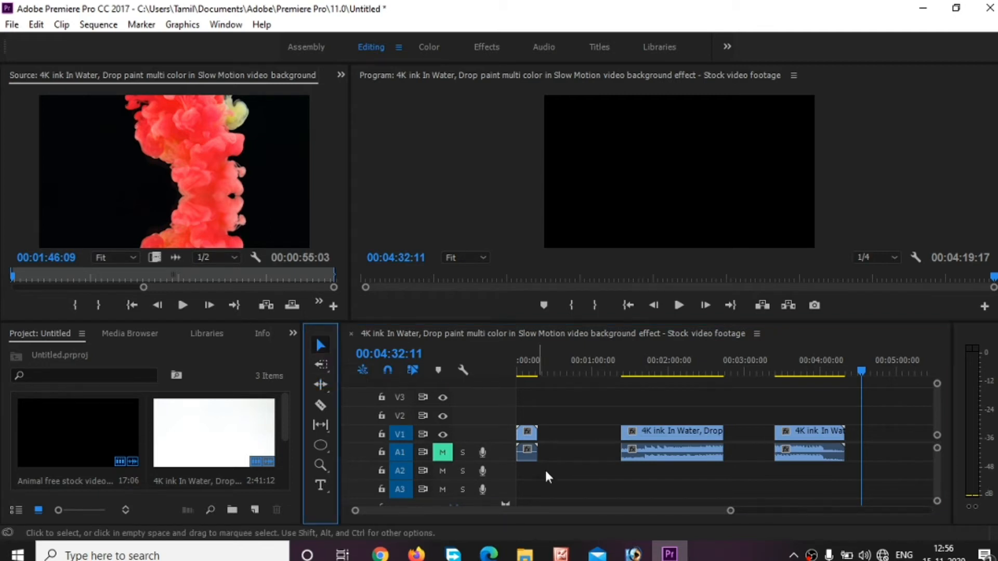
left_click_drag(616, 430, 653, 431)
left_click(625, 433)
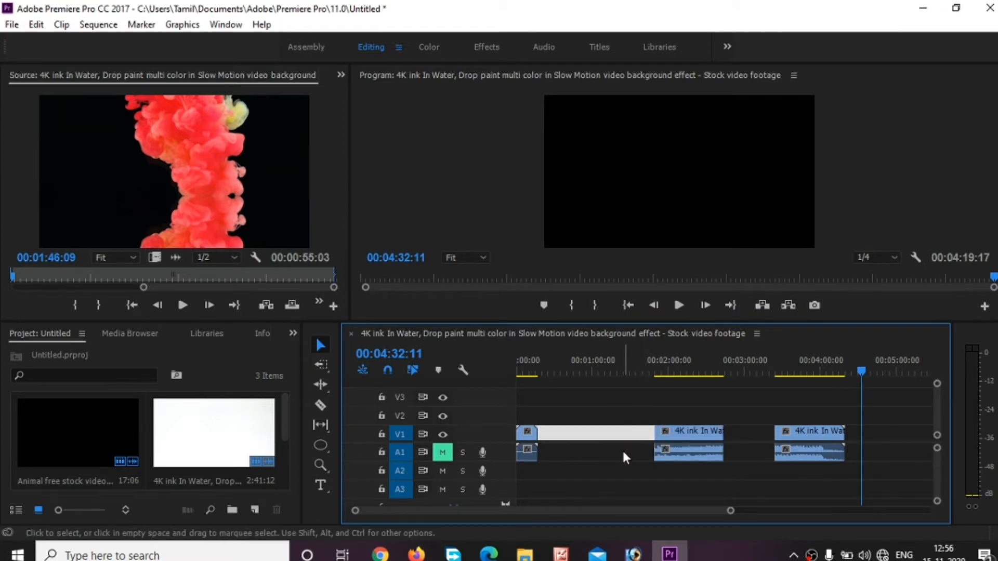
right_click(598, 434)
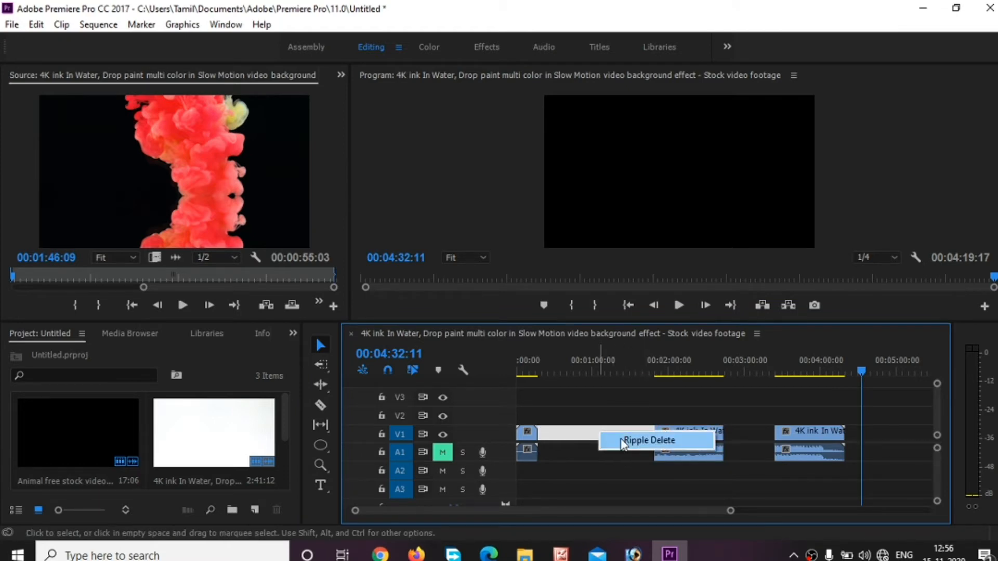
left_click(623, 441)
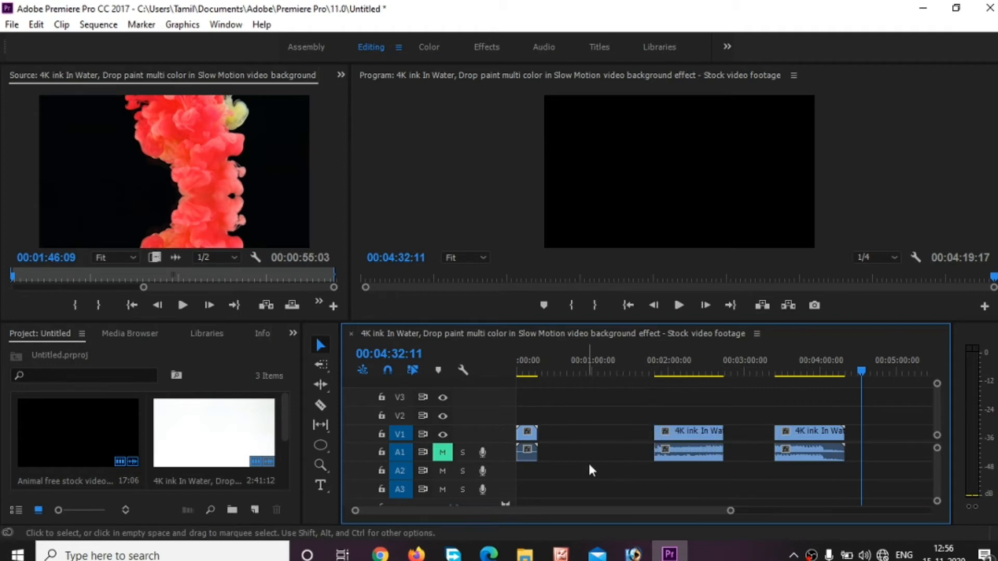
Use the Ripple Edit tool at the middle clip's start, shifting it and the last clip about 20 seconds further along the timeline.
left_click(322, 388)
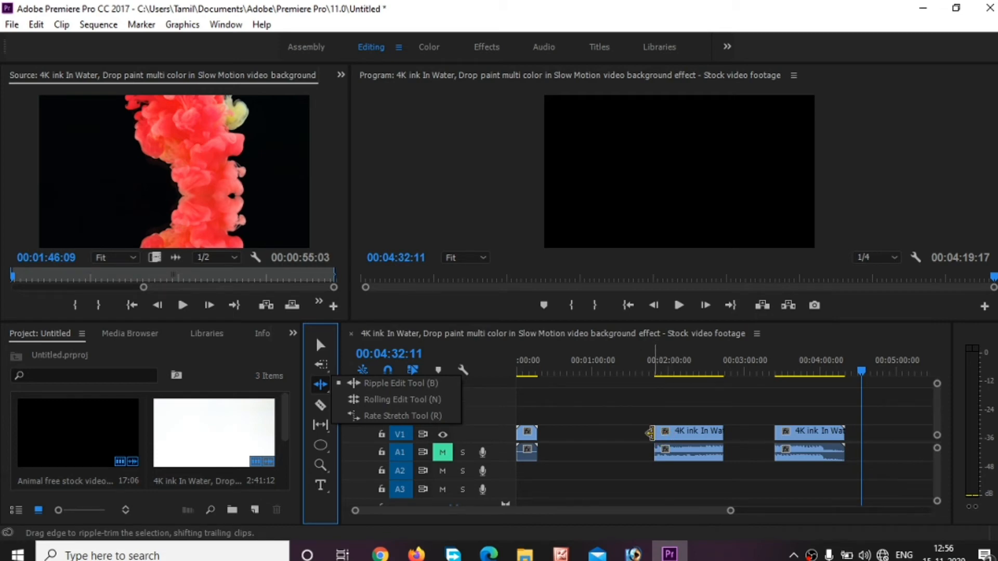
left_click(650, 433)
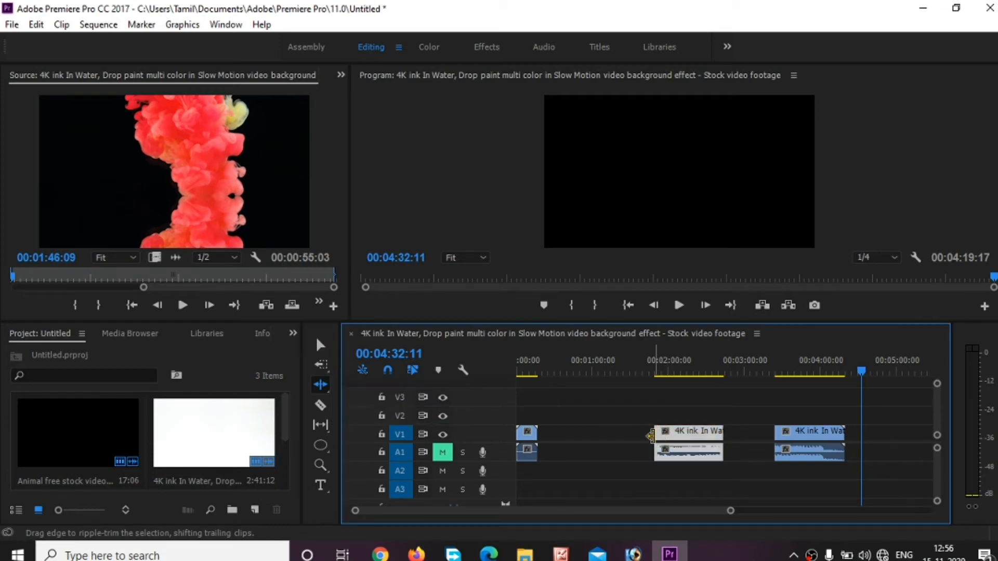
left_click_drag(650, 435, 678, 437)
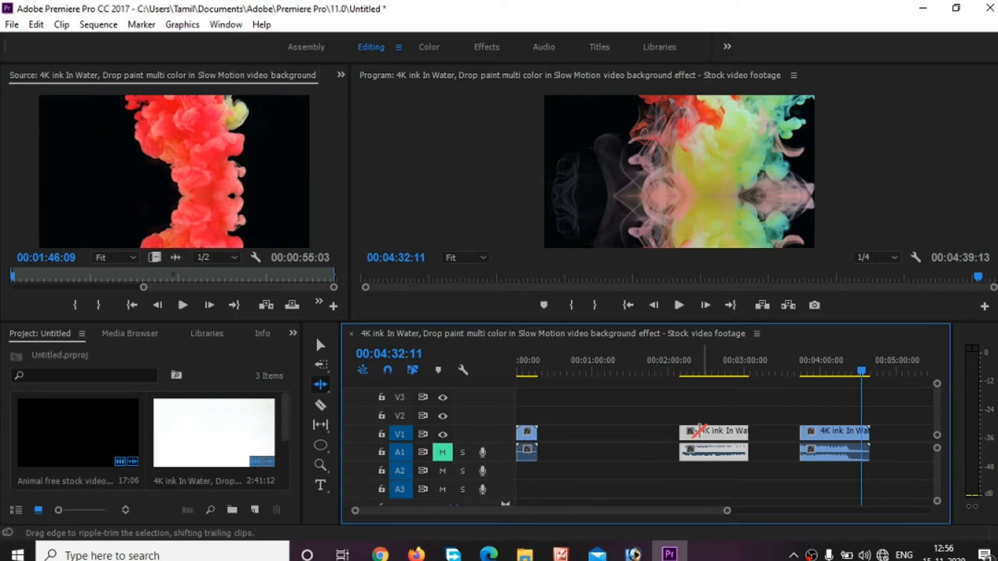
Move the middle clip against the first clip and ripple-trim its start by about 21 seconds.
left_click(321, 345)
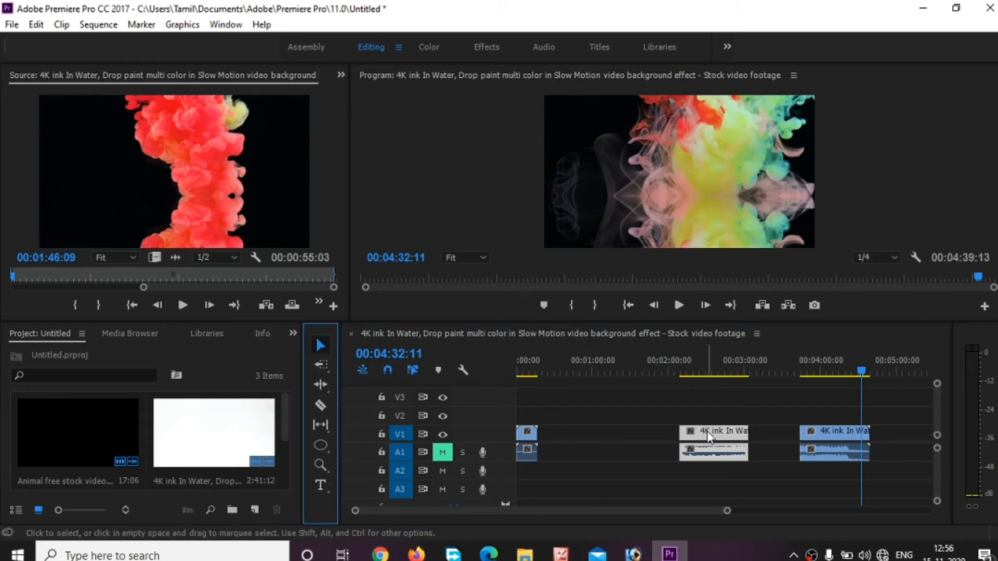
mouse_move(715, 458)
left_mouse_down()
mouse_move(555, 460)
mouse_move(571, 462)
left_mouse_up()
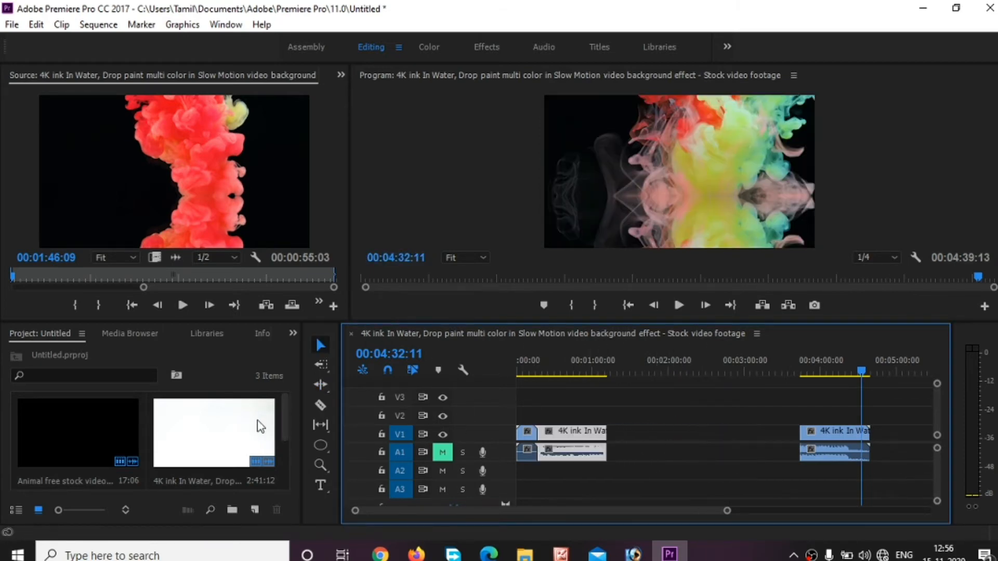
left_click(321, 384)
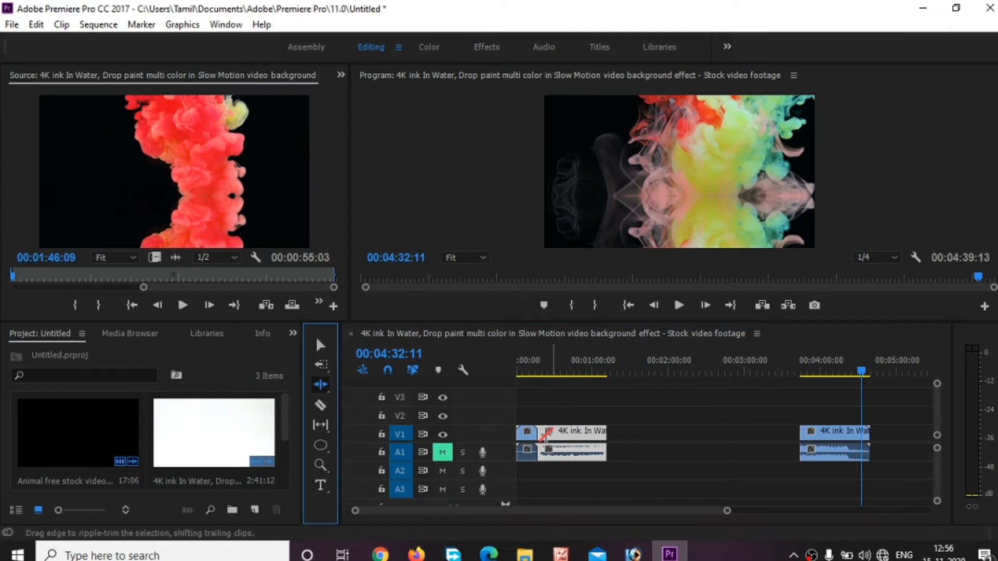
left_click(543, 437)
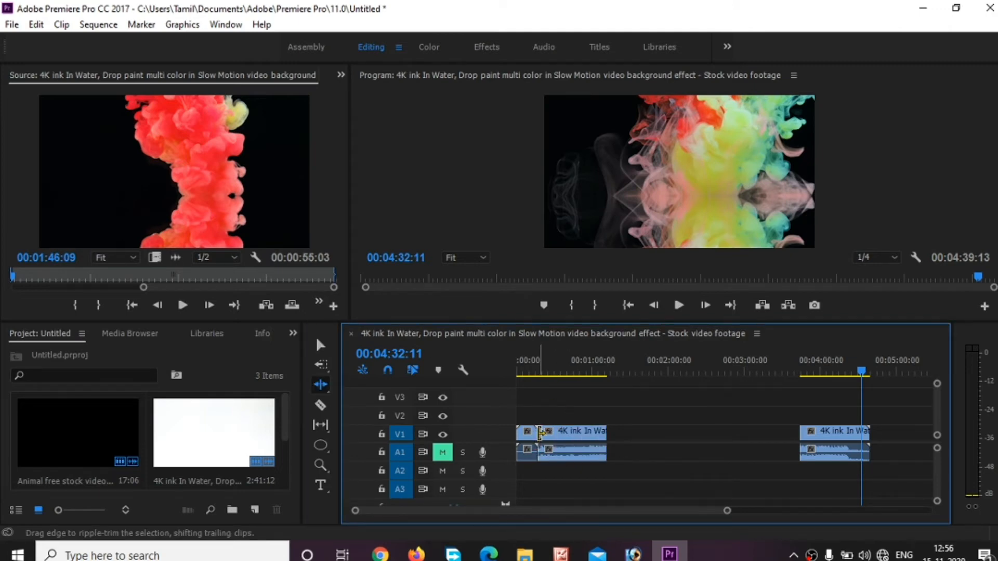
left_click_drag(542, 437, 567, 436)
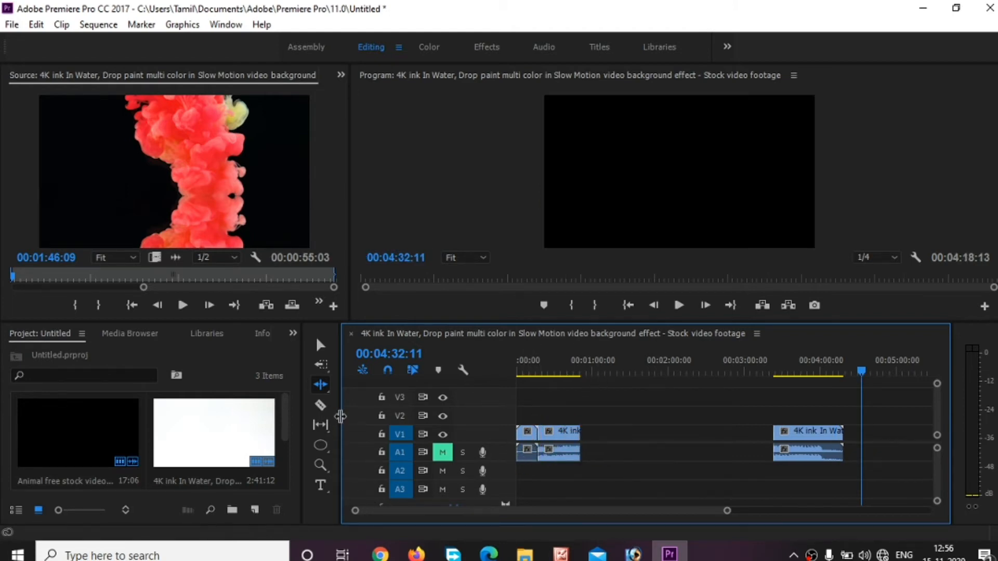
With the Rolling Edit tool, roll the cut before the last clip a few seconds forward.
left_click(326, 383)
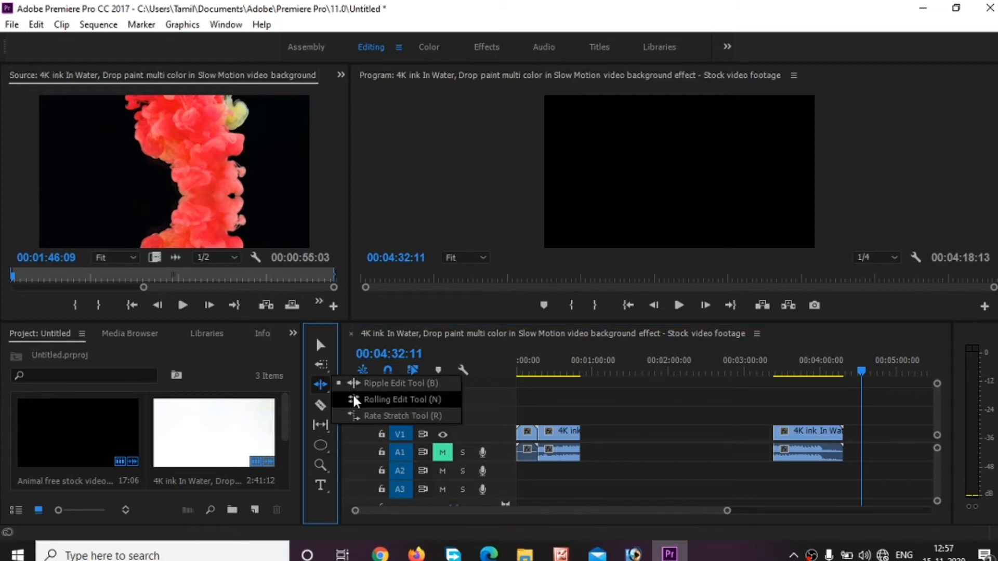
left_click(353, 398)
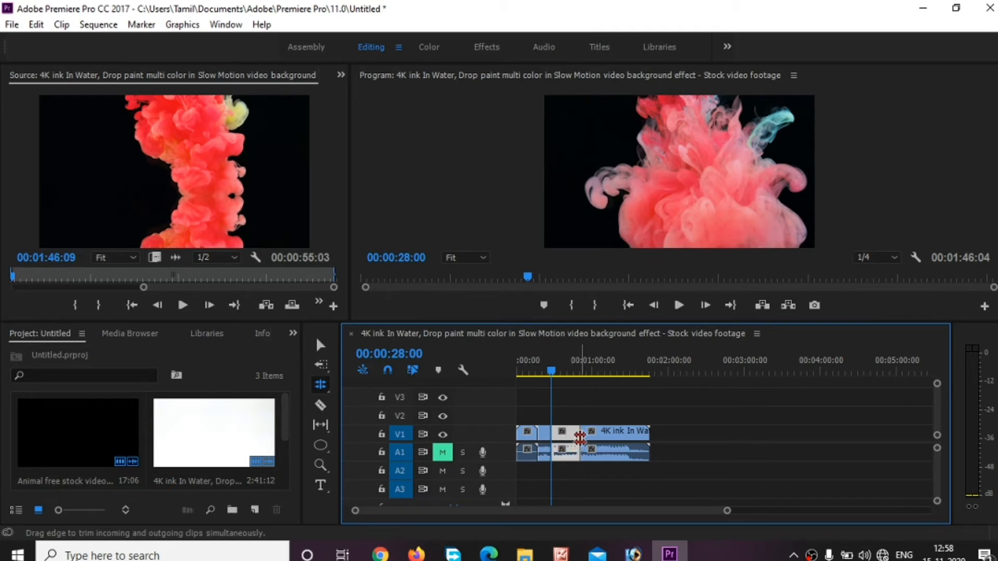
left_click_drag(581, 439, 585, 439)
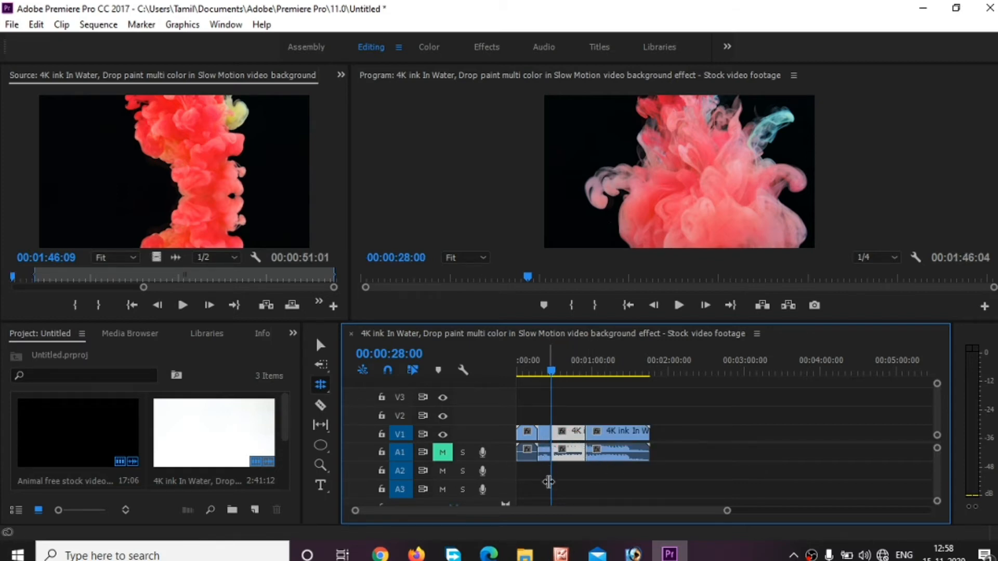
Split the clip before the last one with the Razor tool and delete its second part.
left_click(326, 404)
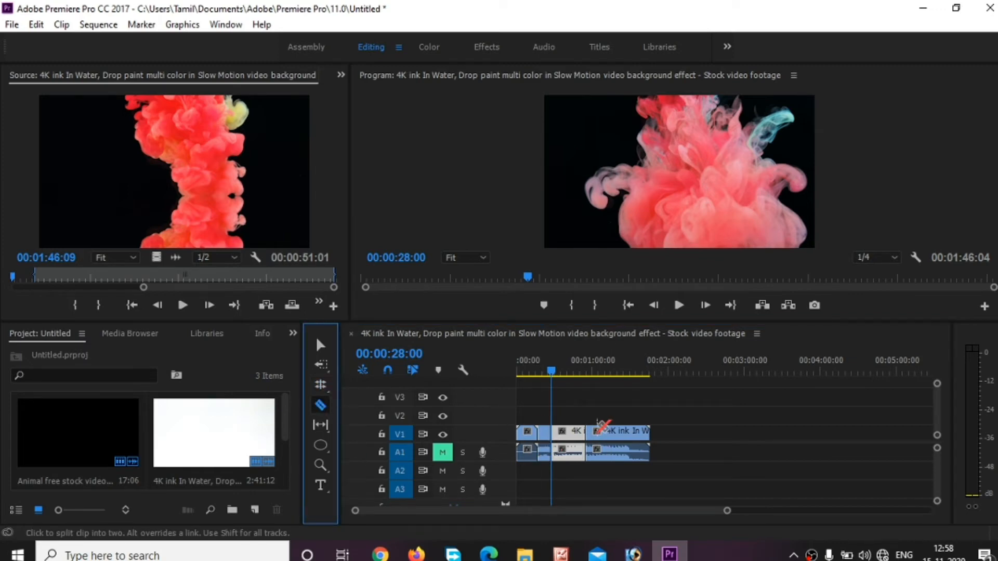
key("v")
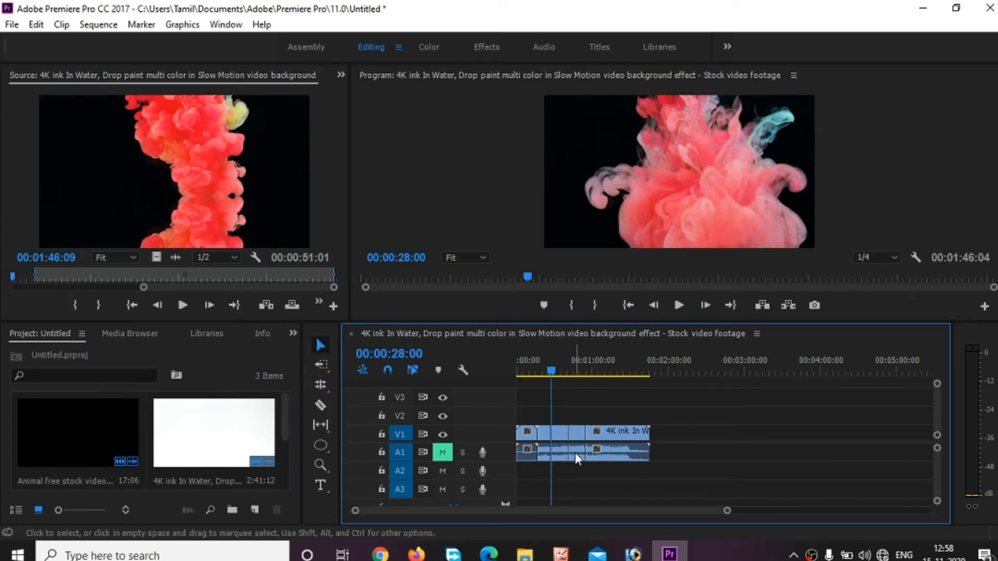
left_click(578, 444)
left_click(577, 436)
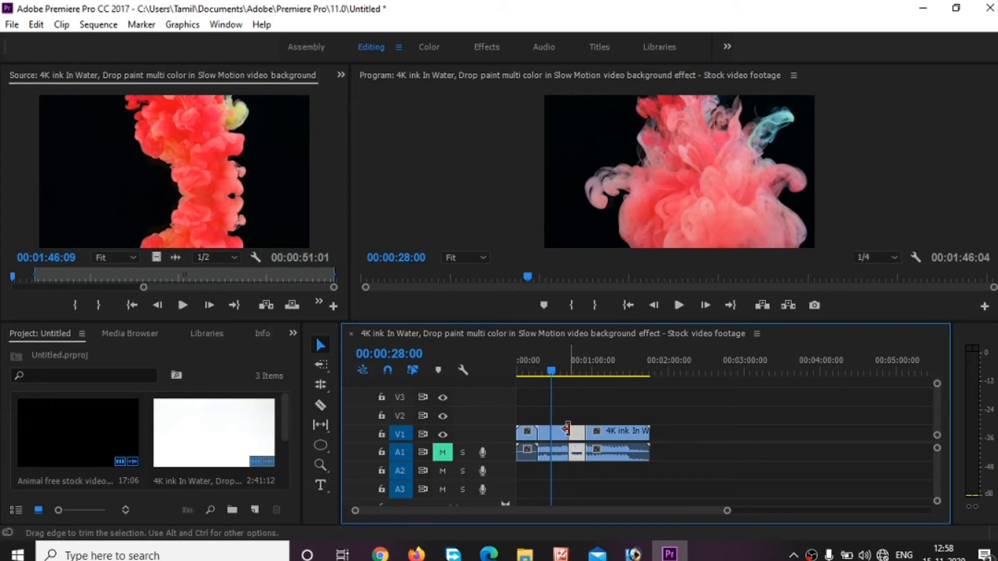
key("Delete")
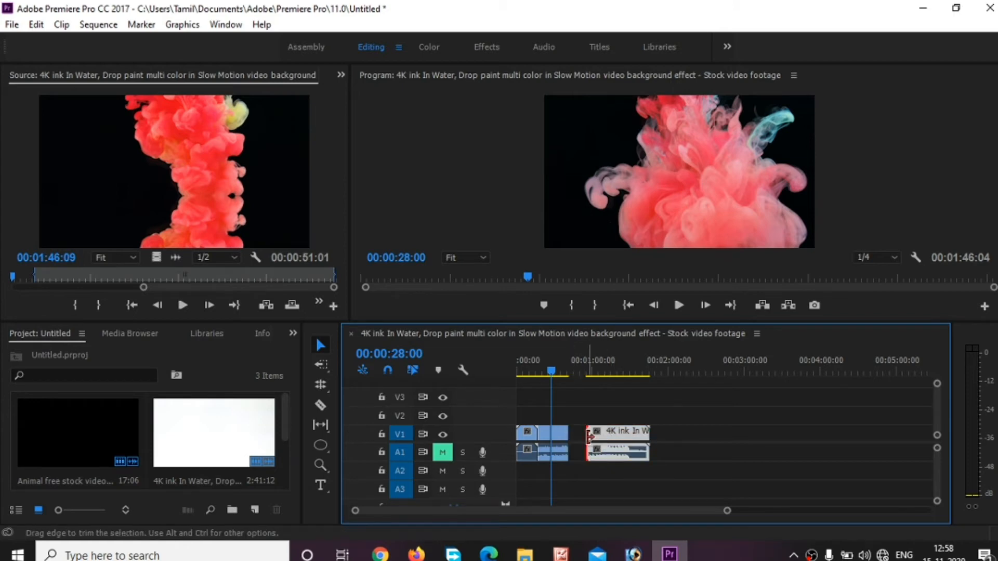
Try to extend the last clip's start into the gap, and undo the deletion and the razor split.
left_click_drag(589, 437, 576, 443)
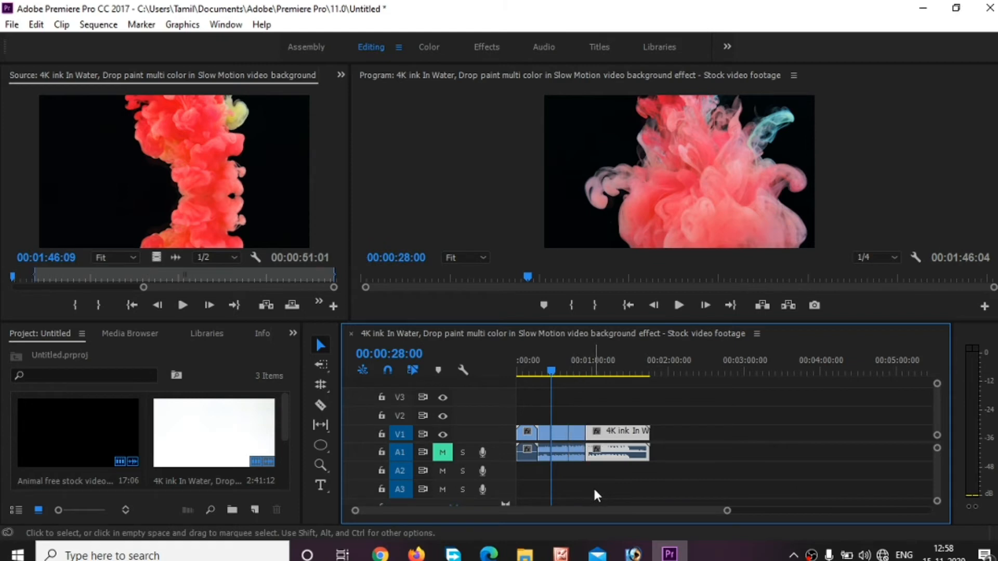
key("ctrl+k")
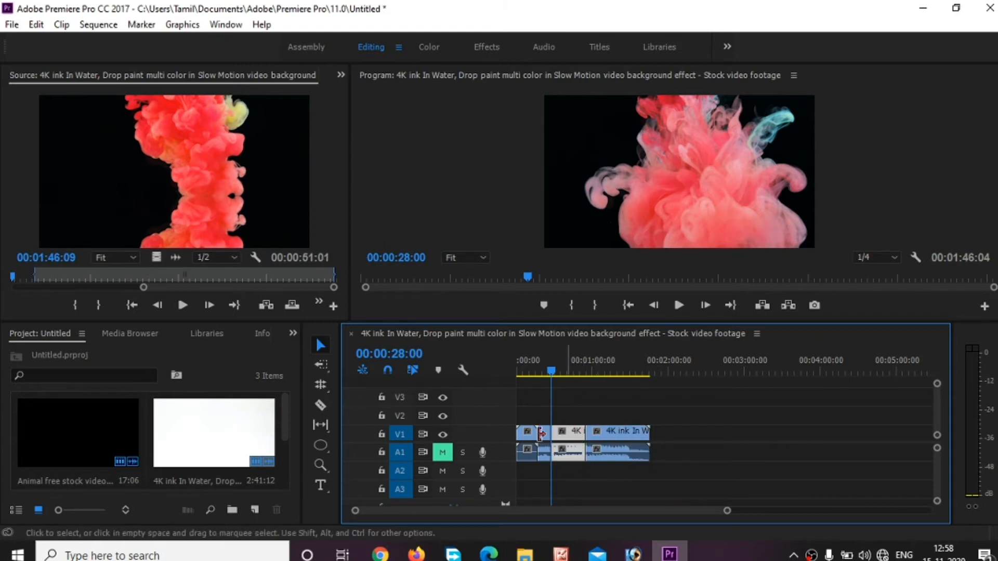
Use the Rolling Edit tool to roll the cut before the last clip about 12 seconds earlier.
left_click(322, 388)
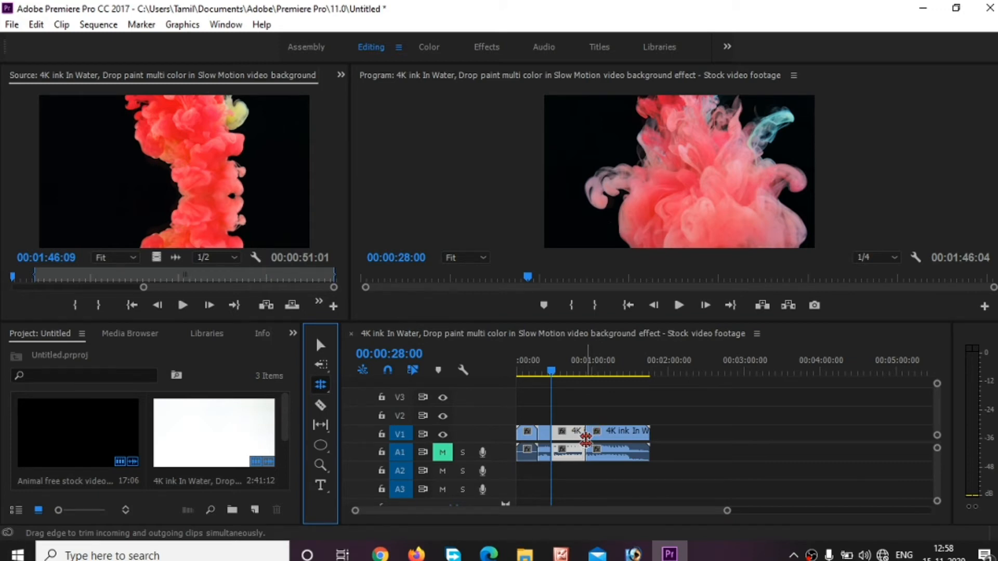
left_click(587, 439)
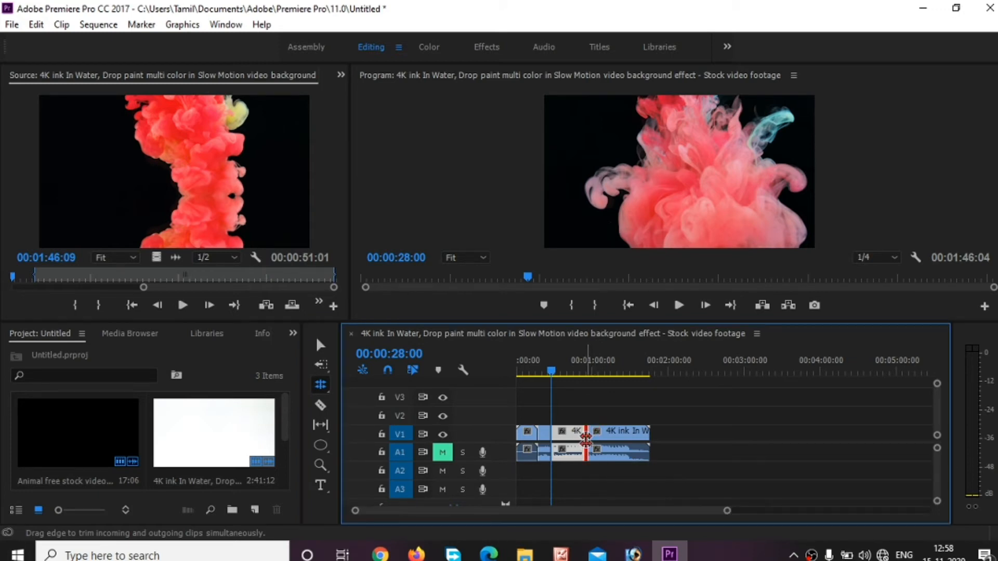
left_click_drag(586, 440, 572, 441)
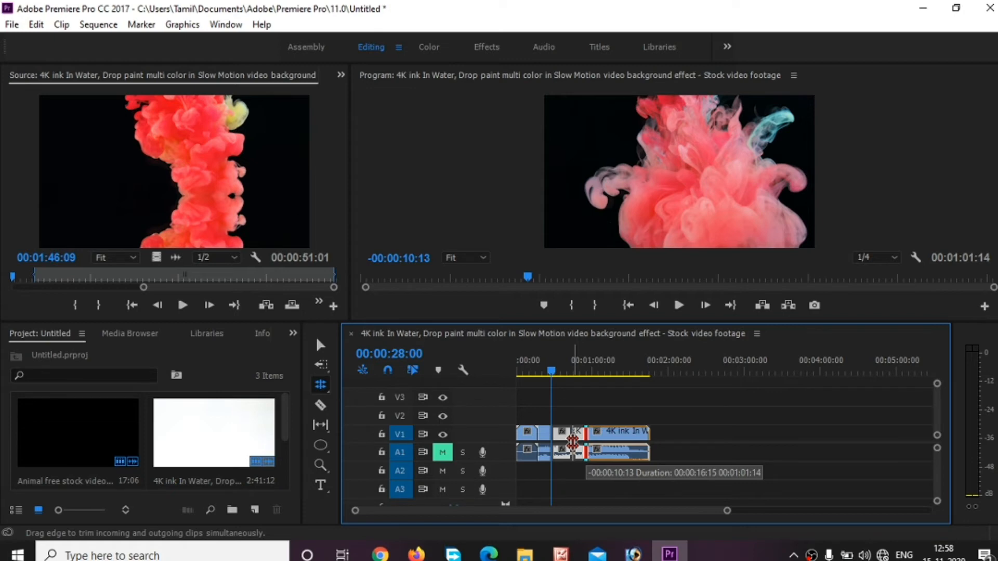
left_click_drag(573, 440, 571, 471)
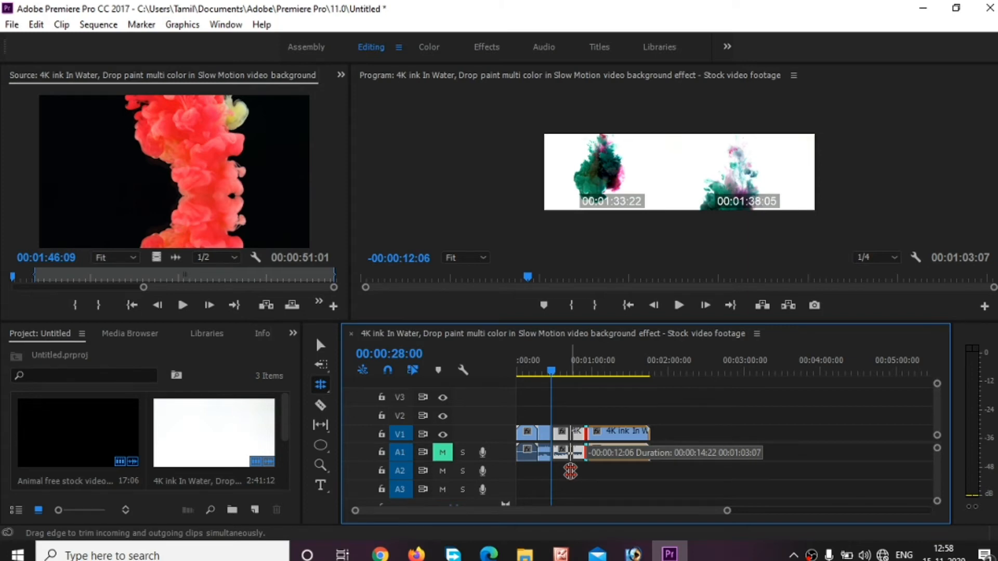
left_click_drag(570, 470, 570, 470)
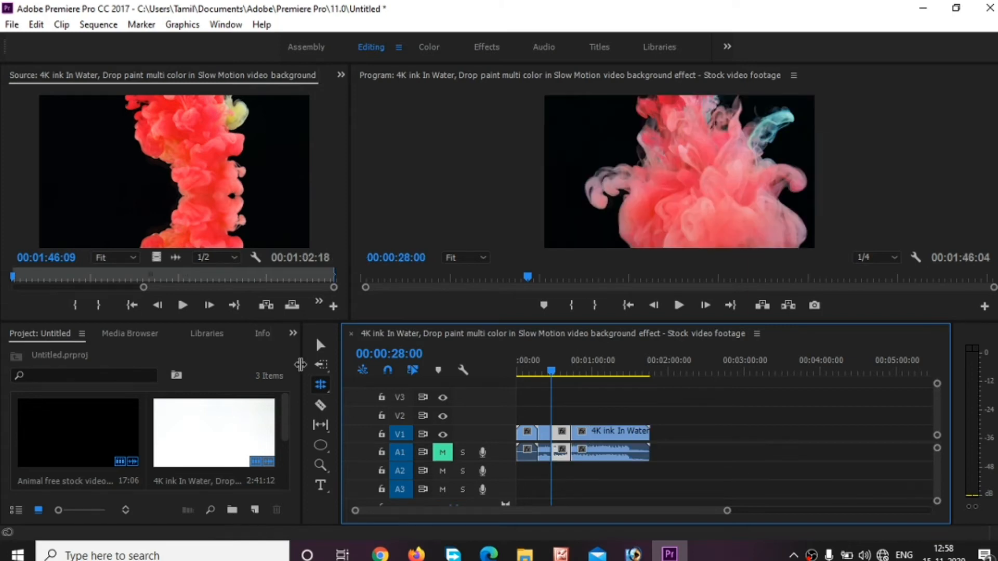
Use the Rate Stretch tool to shorten the last clip so it ends at about 00:01:08:21, and play it from 00:00:45:13.
left_click(322, 382)
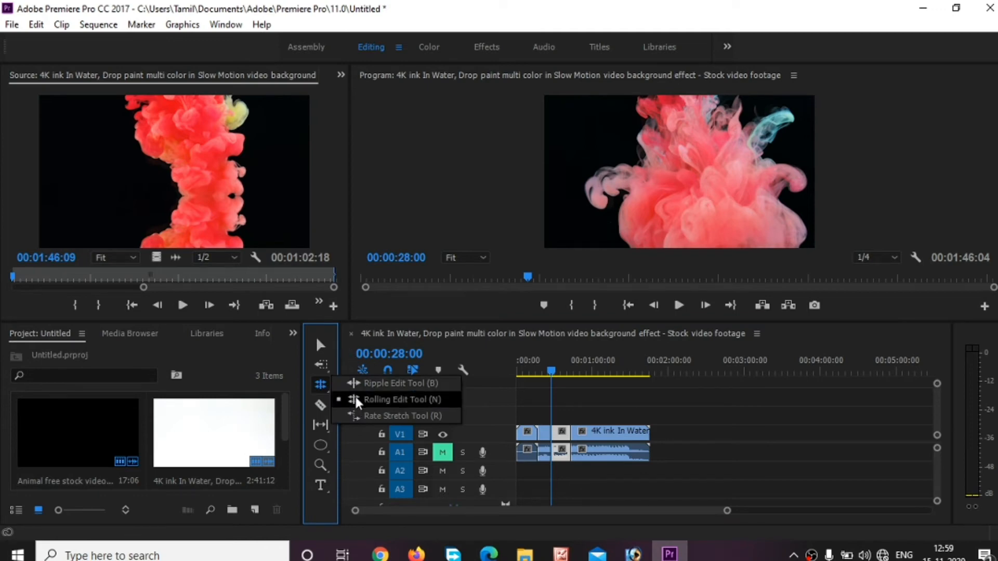
left_click(374, 416)
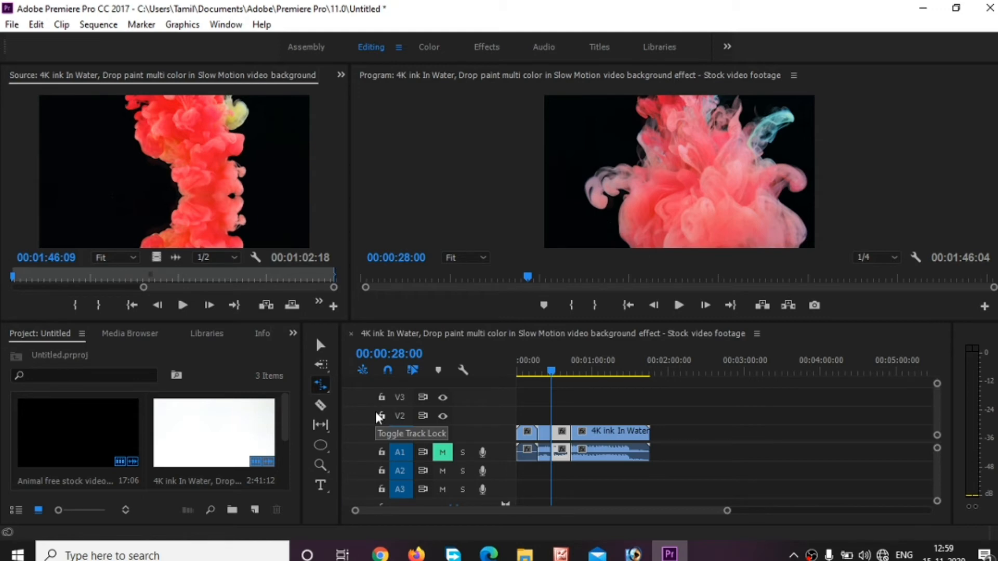
left_click(710, 456)
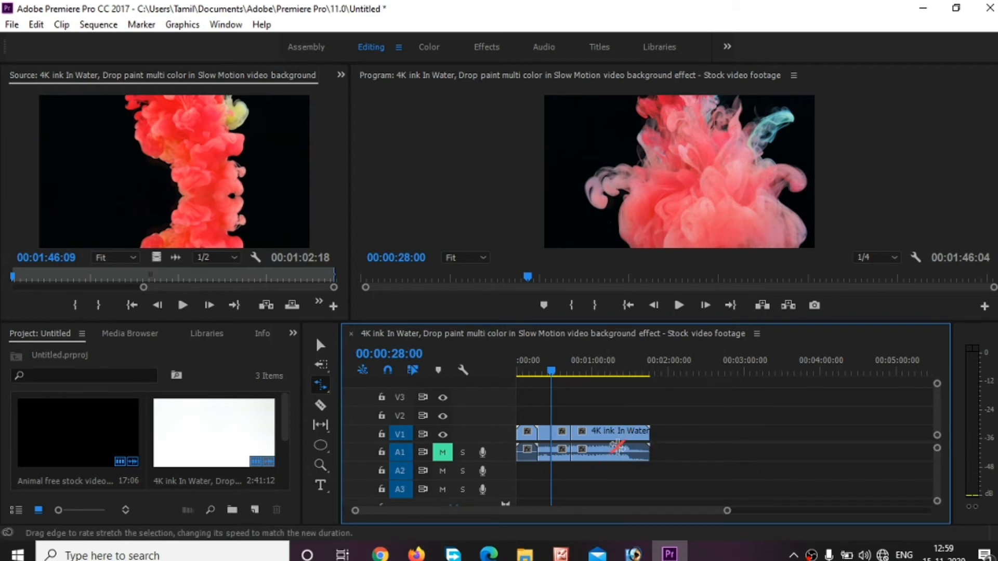
left_click(644, 447)
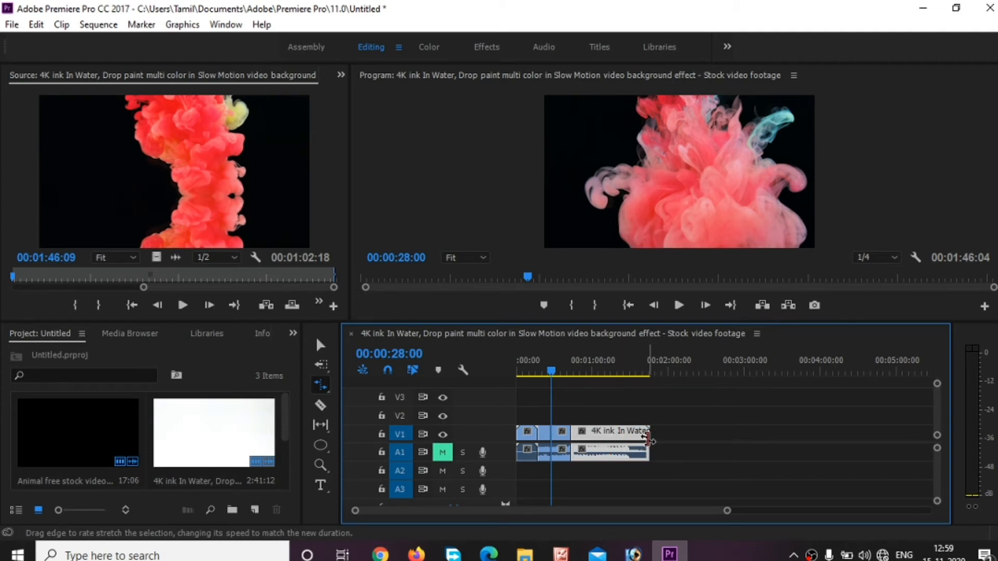
left_click_drag(648, 441, 603, 453)
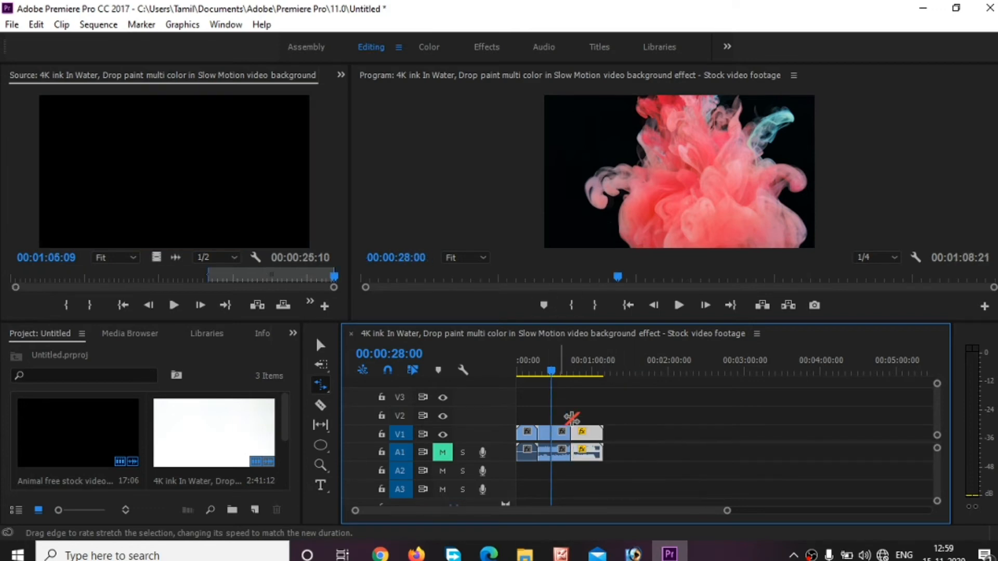
left_click(574, 368)
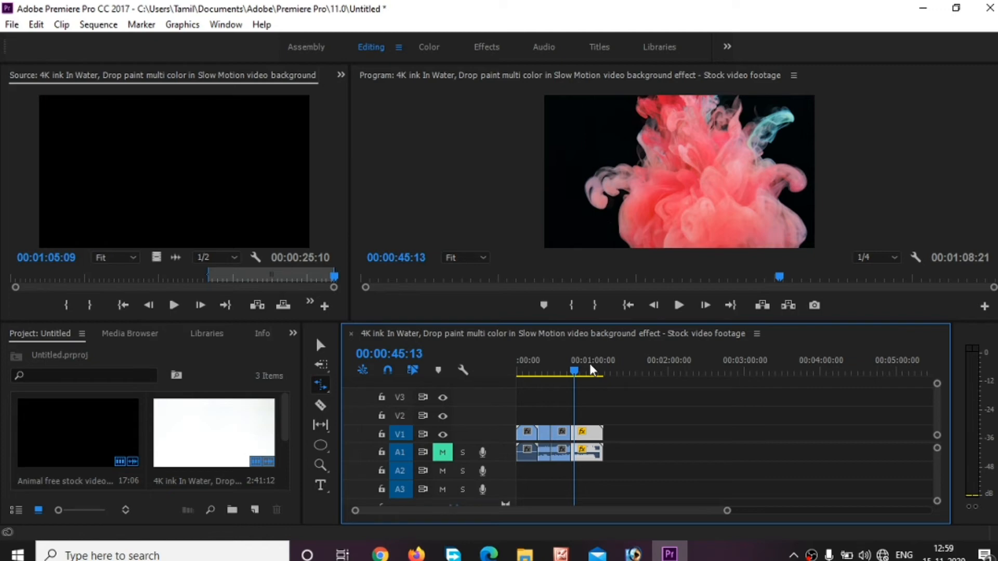
key("space")
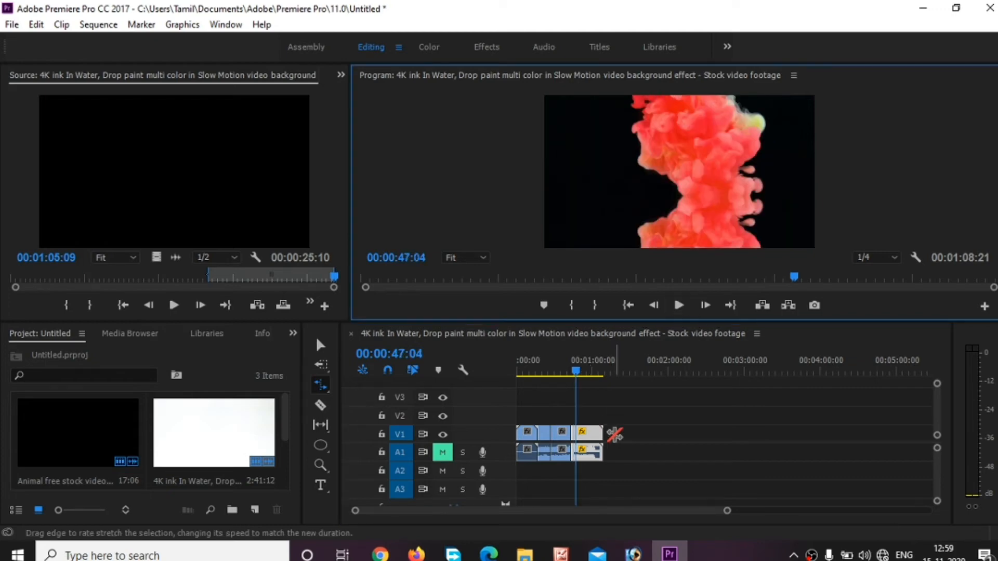
Rate-stretch the last clip's end out to about 00:03:41:17 and play back the slowed clip.
left_click(607, 442)
left_click_drag(607, 442, 804, 439)
left_click(678, 307)
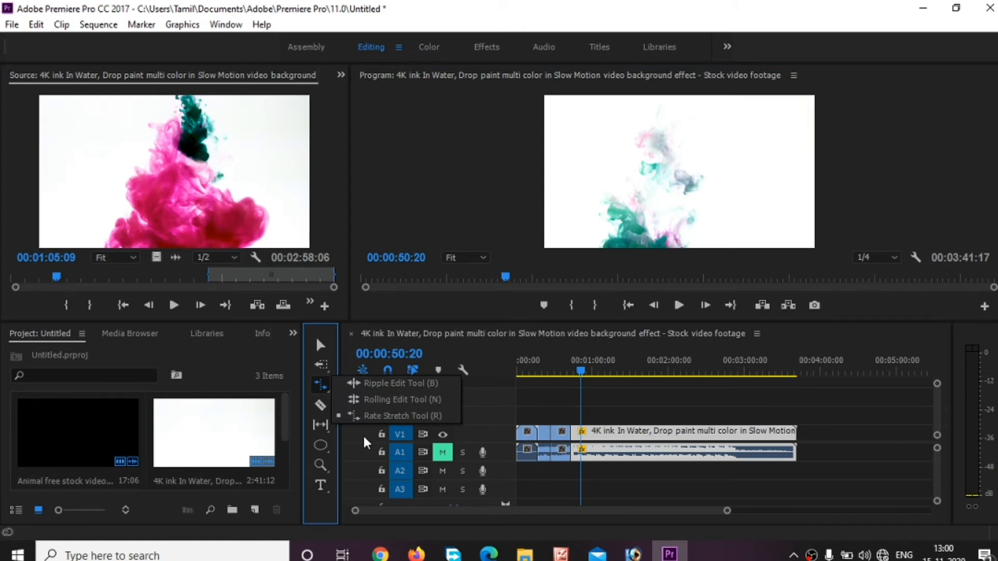
left_click(417, 416)
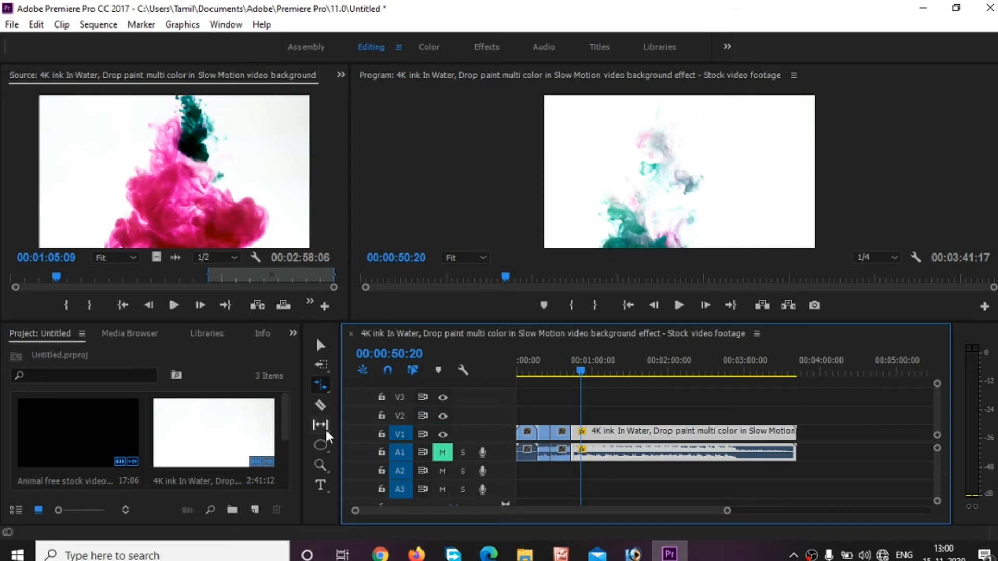
Split the stretched last clip with the Razor tool at about two minutes on the timeline.
left_click(321, 403)
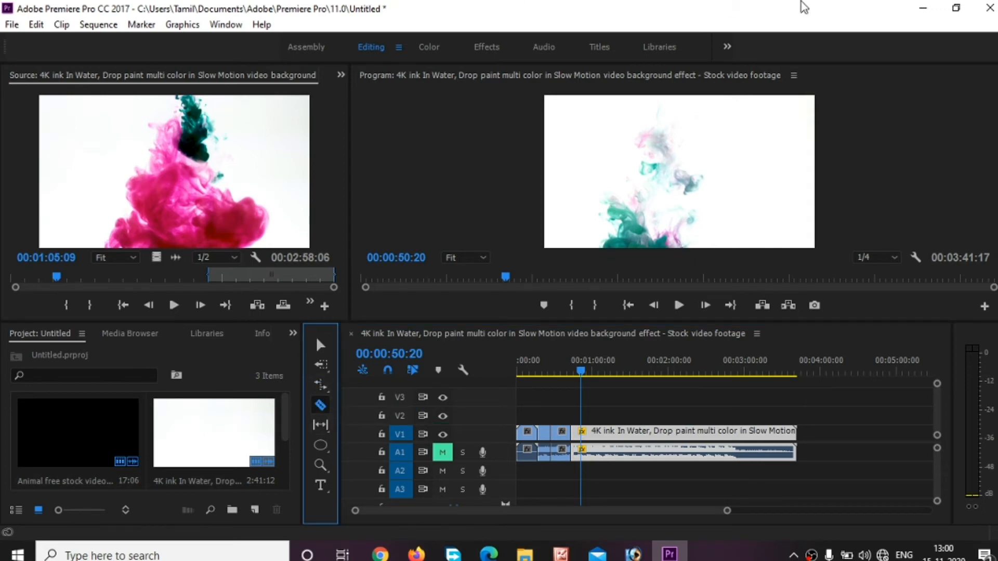
left_click(674, 493)
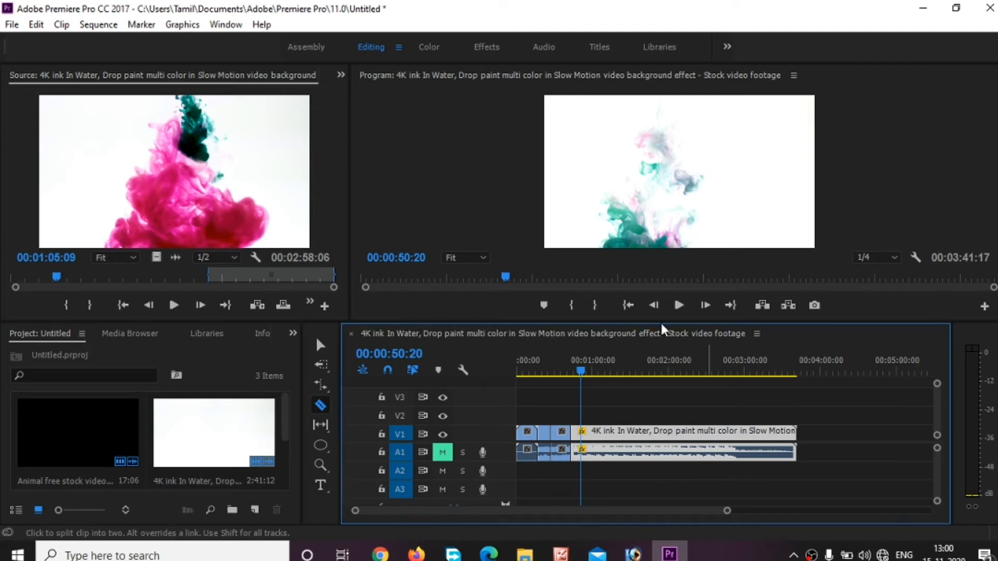
left_click(539, 449)
left_click(674, 443)
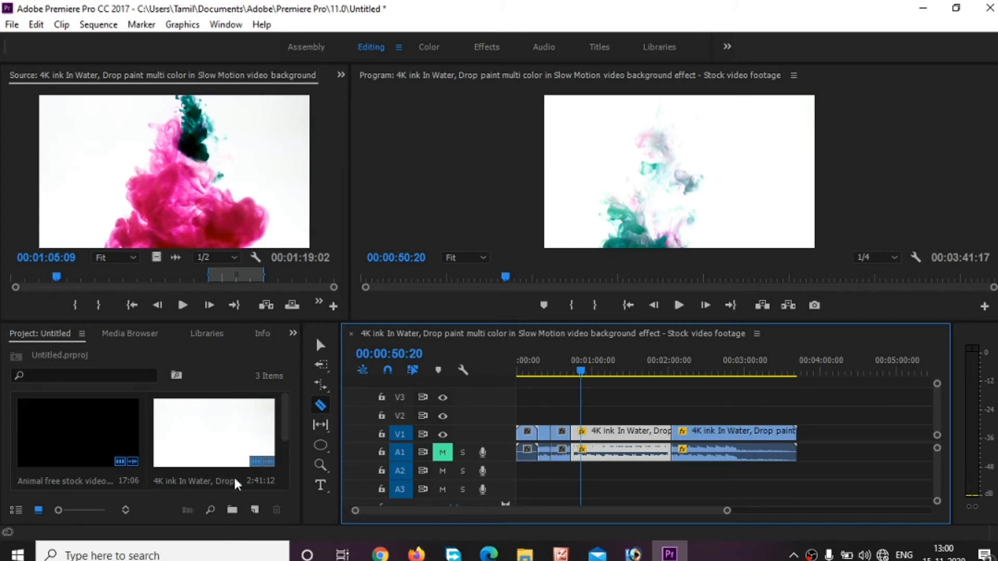
Activate the Slip tool and move the playhead to 00:01:04:04 within the first half of the split clip.
left_click(330, 431)
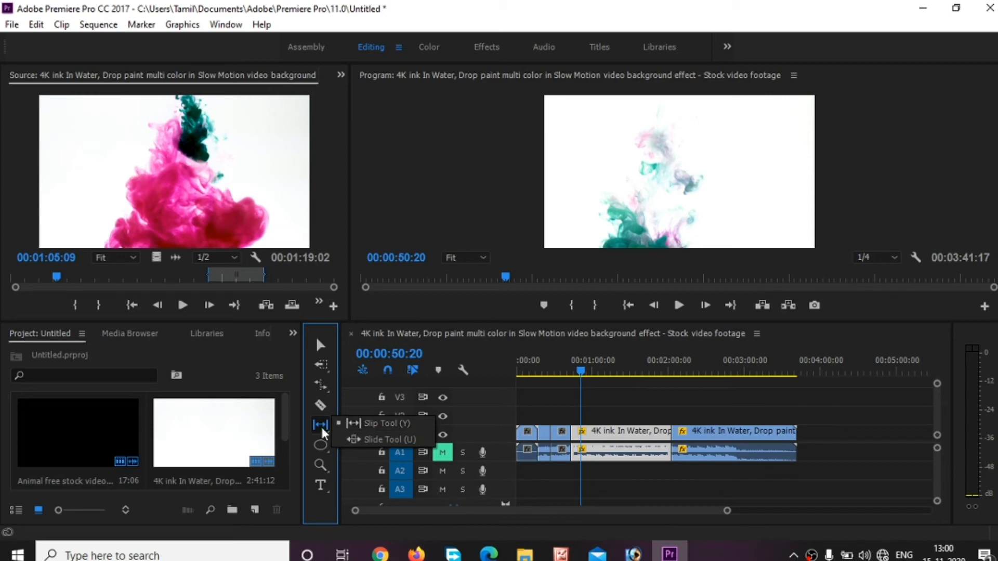
left_click(344, 421)
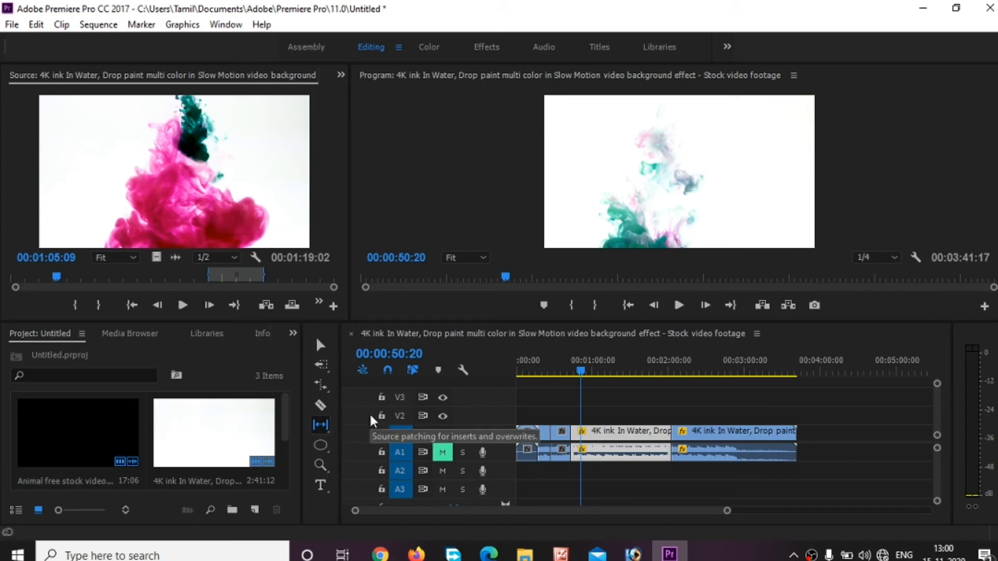
left_click(708, 478)
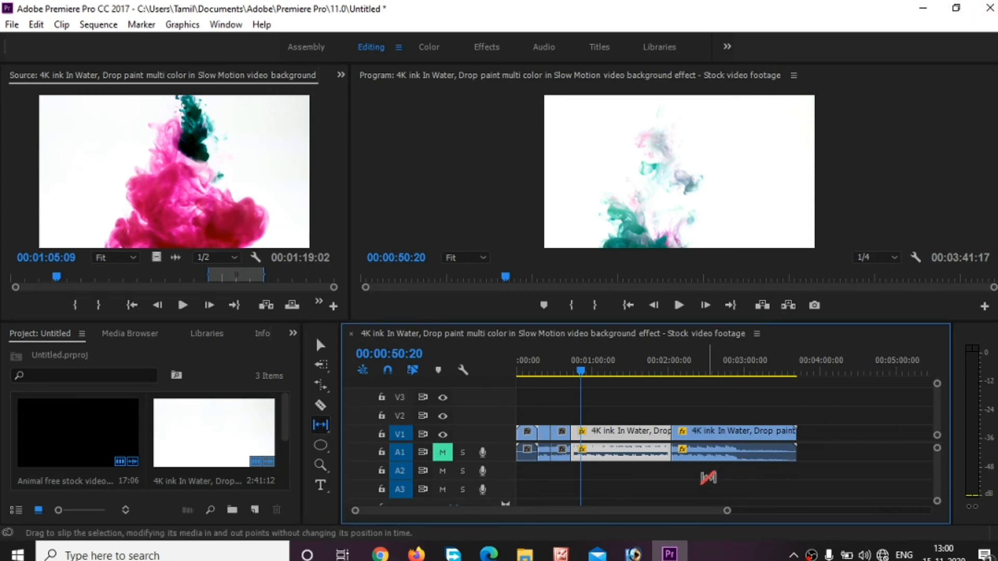
left_click(626, 431)
left_click_drag(582, 369, 599, 370)
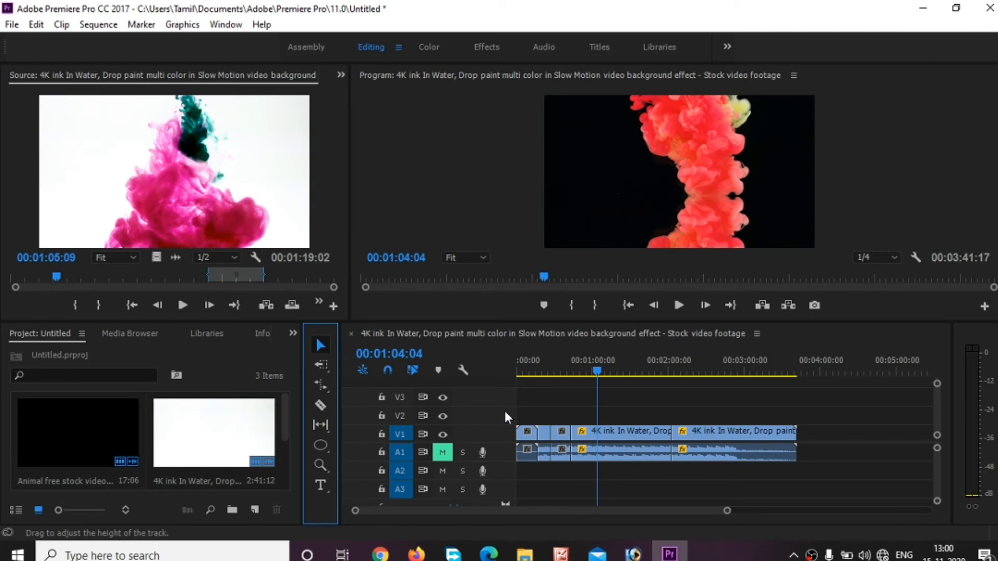
Select the clip under the playhead with the Selection tool and try to extend its end over the following clip.
key("v")
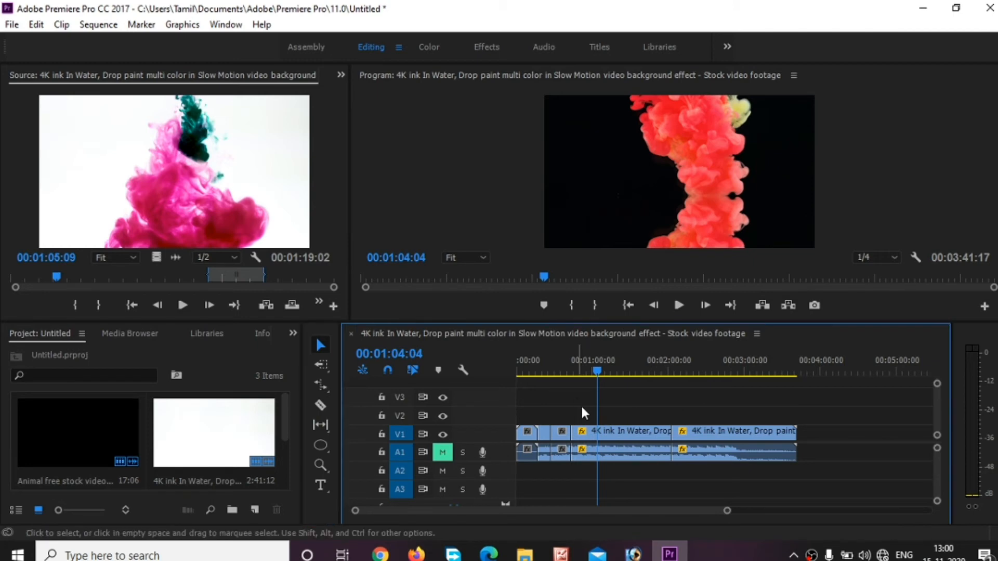
left_click_drag(578, 396, 596, 475)
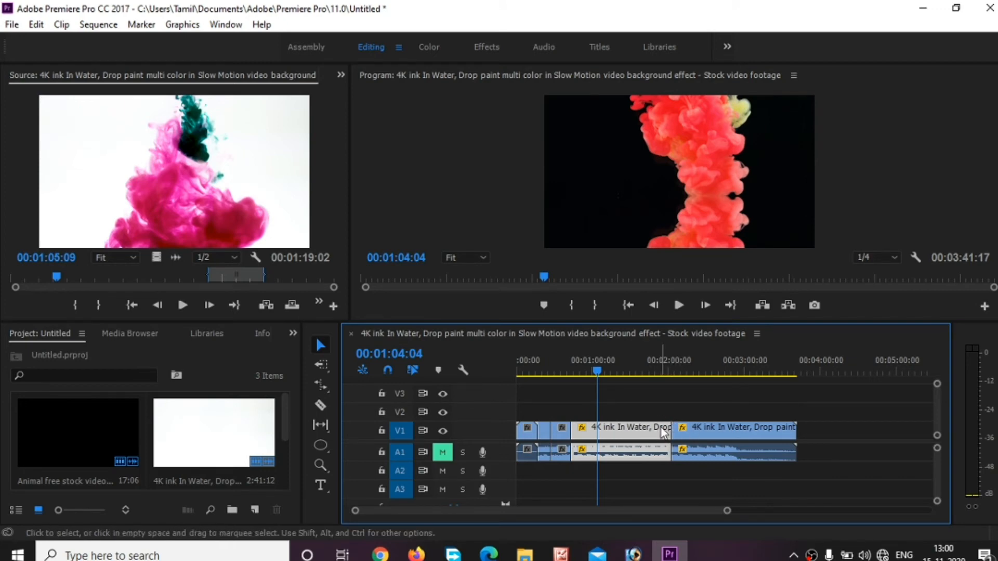
mouse_move(669, 429)
left_mouse_down()
mouse_move(659, 447)
mouse_move(649, 438)
mouse_move(681, 432)
left_mouse_up()
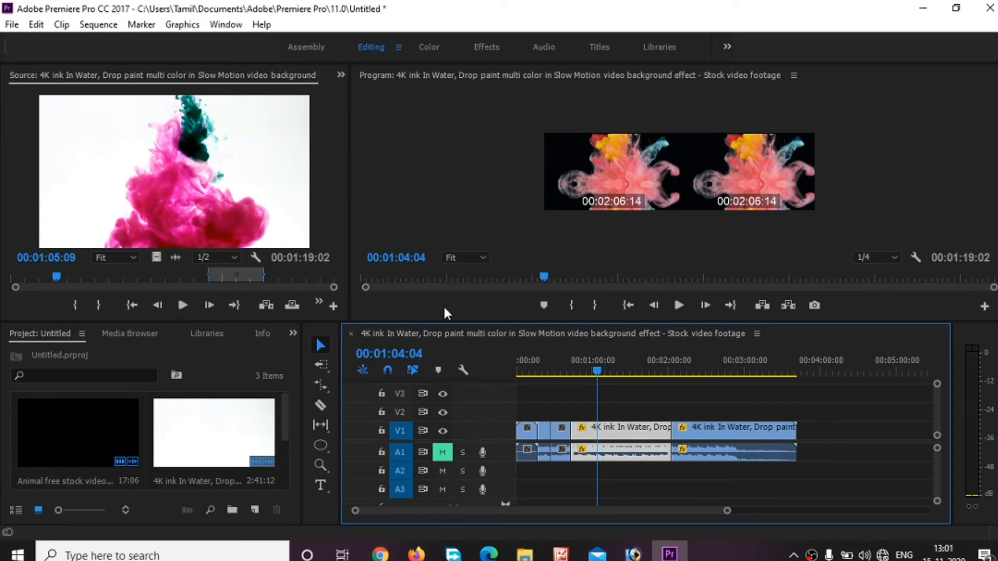
Split the clip under the playhead at 00:01:04:04 with the Razor tool.
left_click(320, 425)
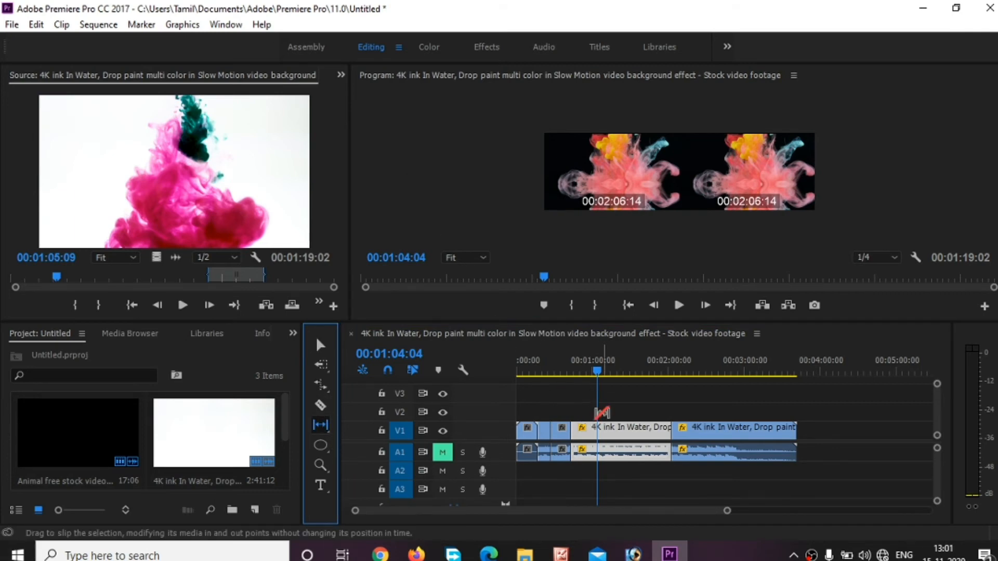
key("c")
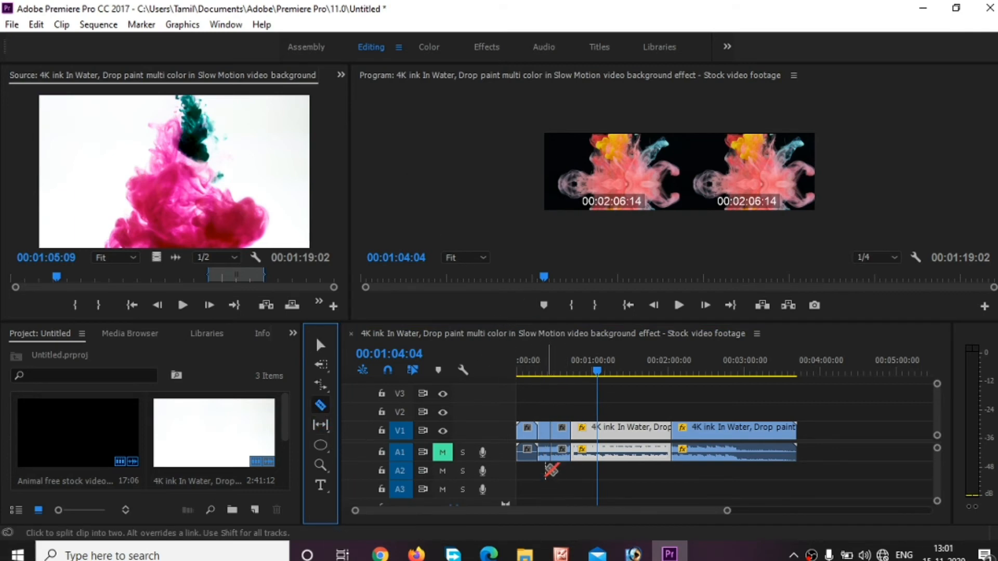
left_click(604, 432)
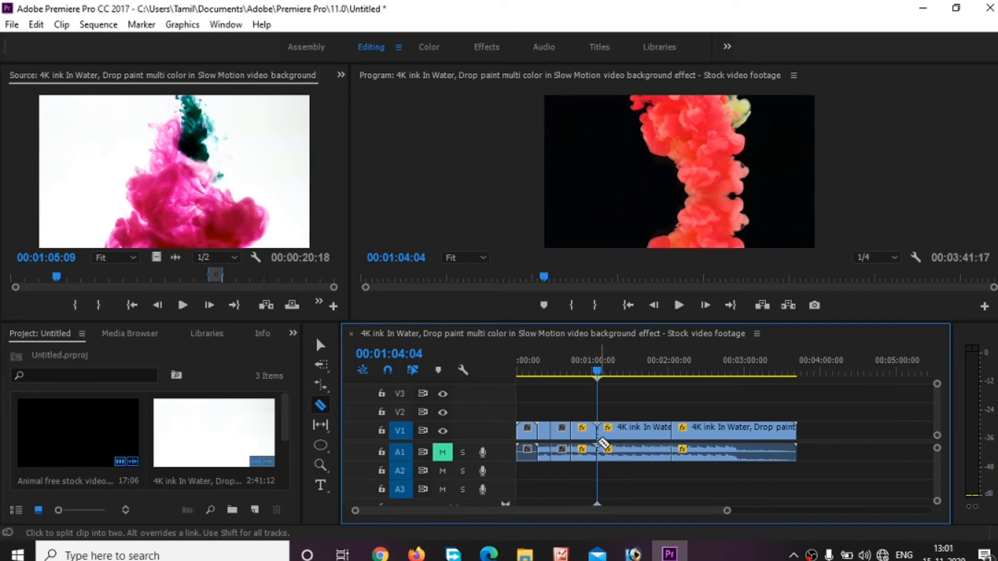
Delete the short clip piece just before the playhead.
key("v")
left_click(583, 430)
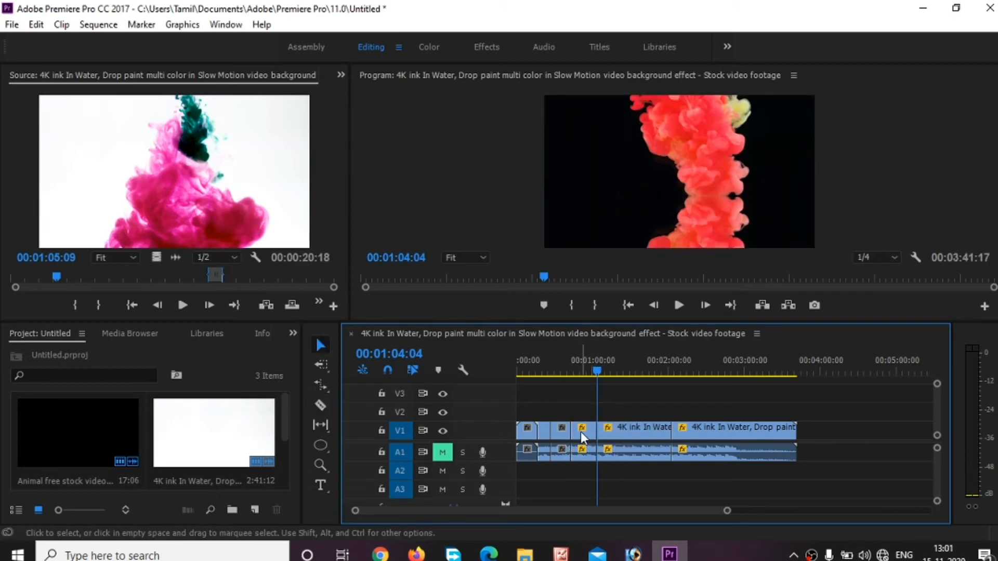
key("Delete")
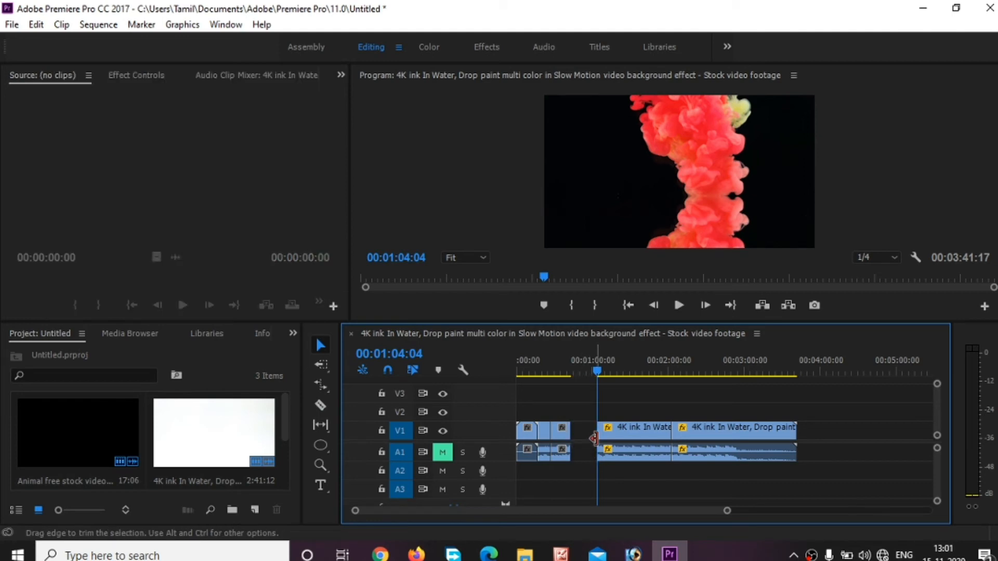
Move the following clip back to close the gap and extend its end to the next clip, and undo back to the split.
left_click(612, 436)
left_click_drag(612, 440, 583, 445)
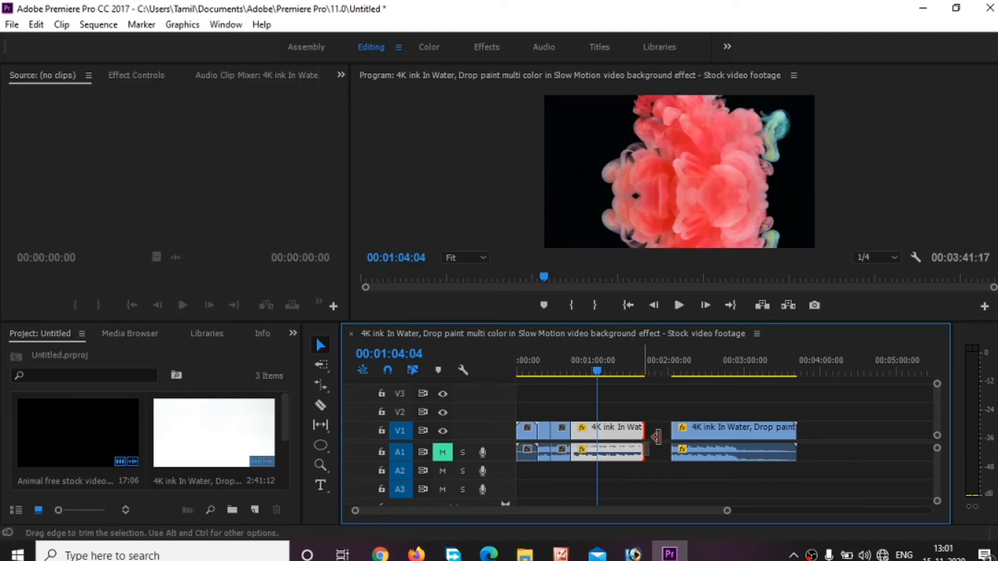
left_click_drag(656, 437, 671, 437)
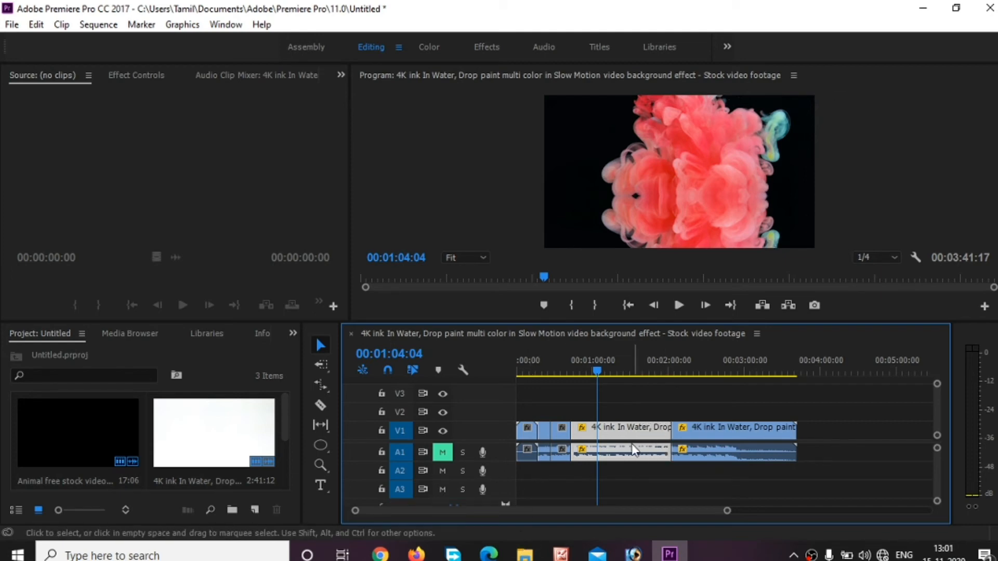
key("ctrl+k")
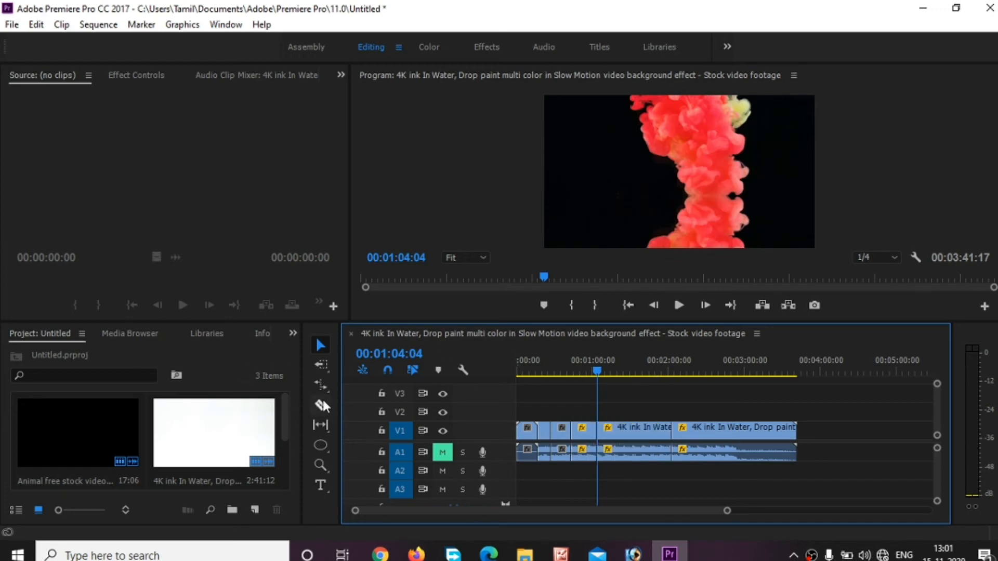
Slip the content of the clip starting at 00:01:04:04 with the Slip tool and check the frames around its start.
left_click(319, 425)
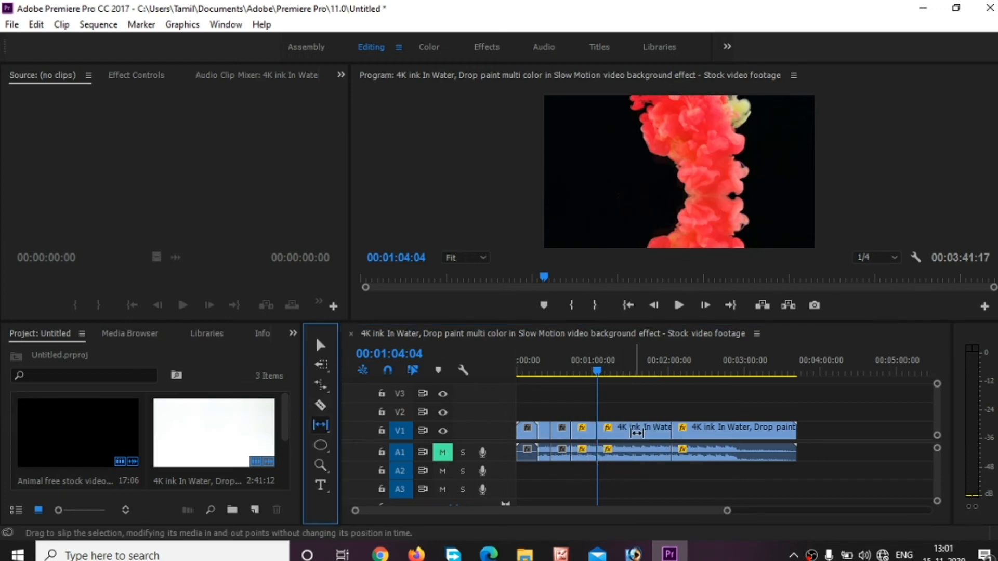
left_click_drag(645, 449, 617, 452)
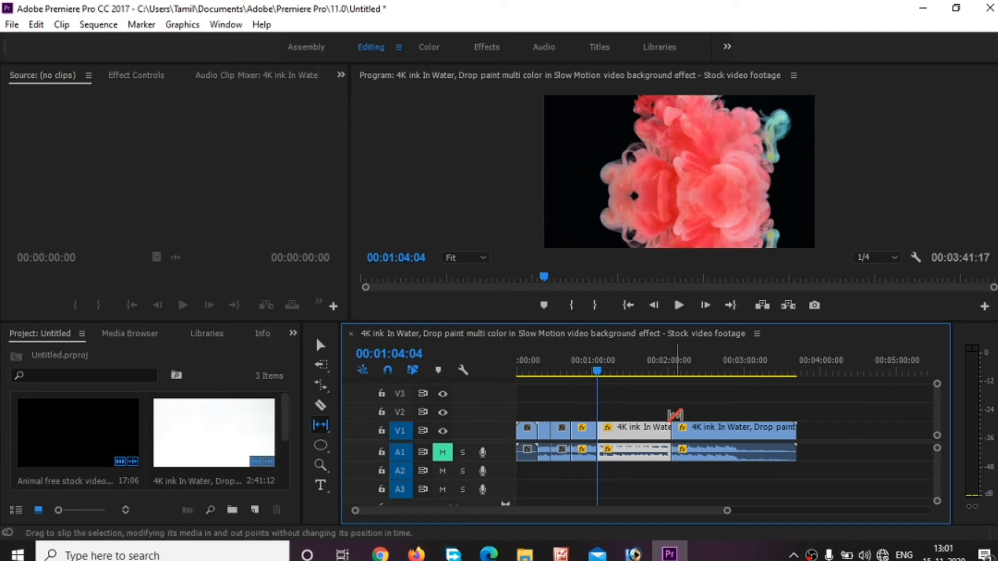
left_click(597, 370)
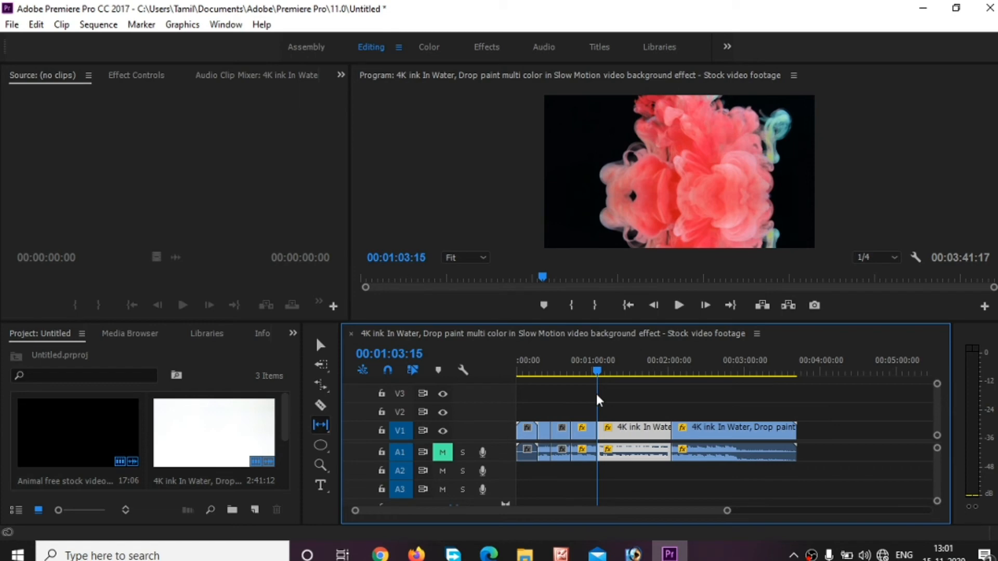
left_click(601, 370)
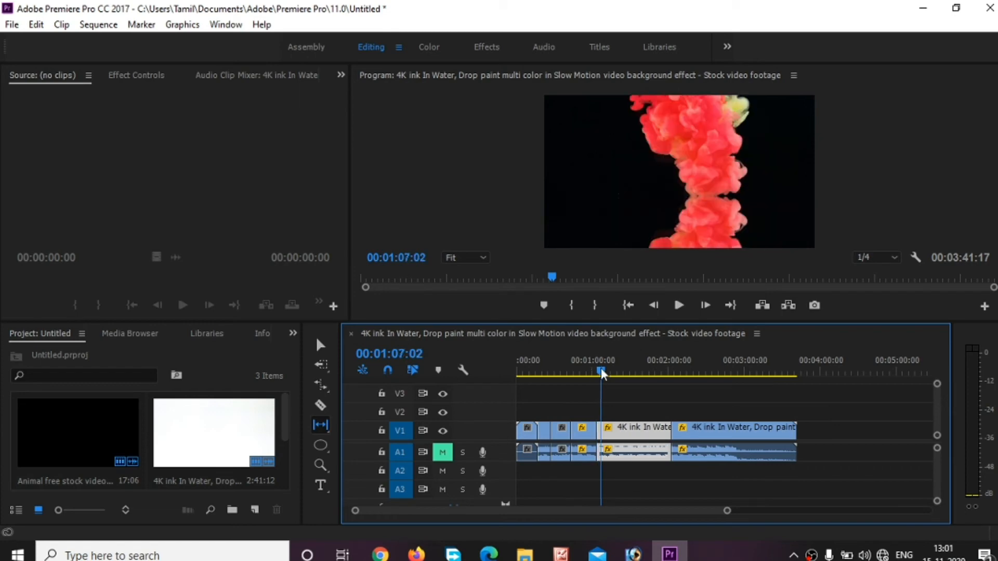
left_click(597, 370)
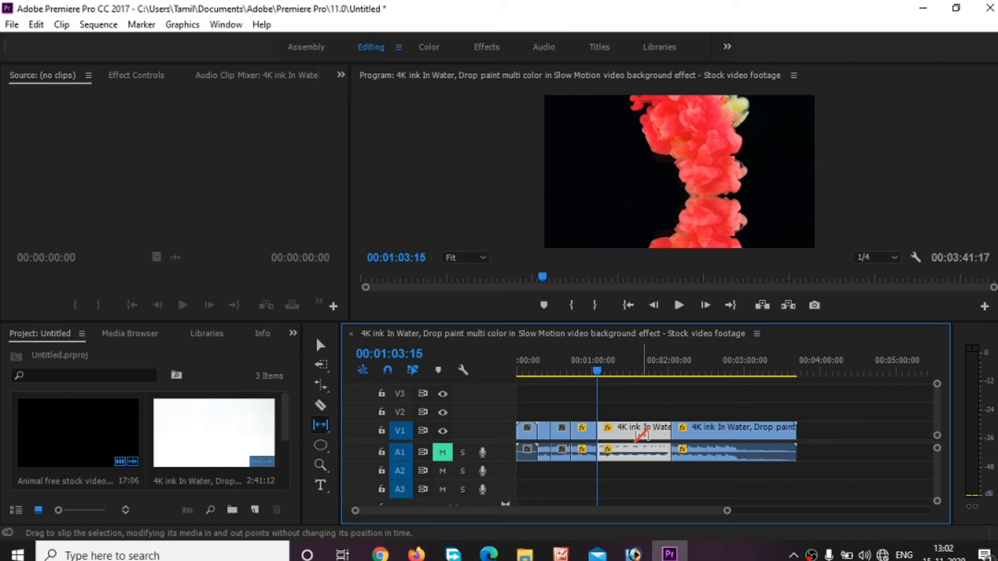
left_click(594, 371)
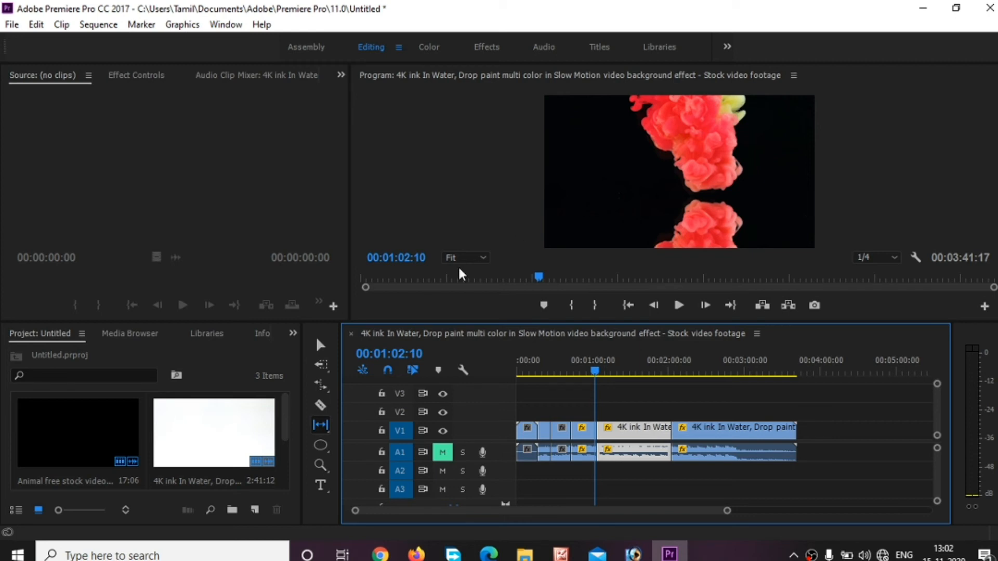
Slide the clip just after the playhead about 00:00:26:21 later between its neighbours with the Slide tool.
left_click(316, 424)
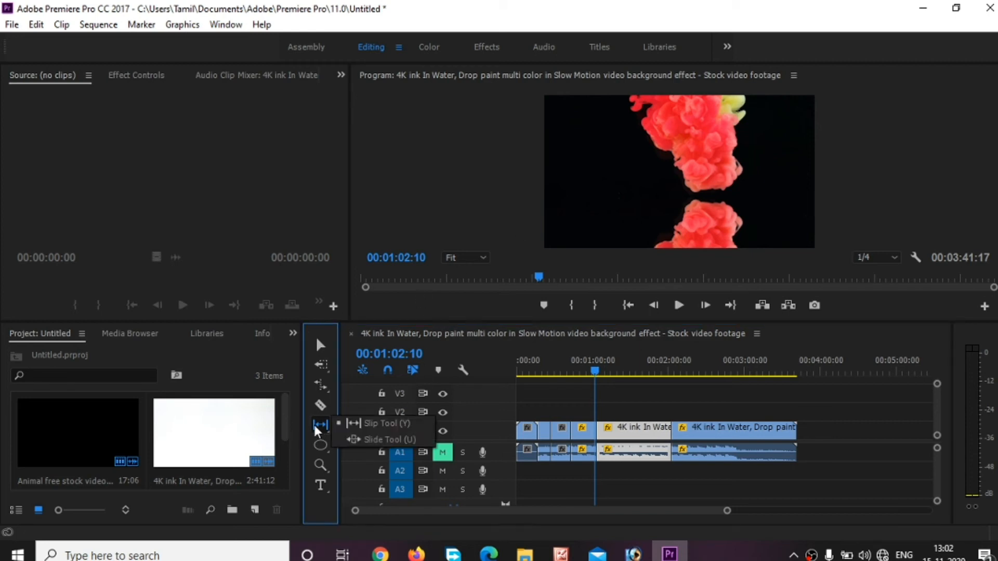
left_click(366, 440)
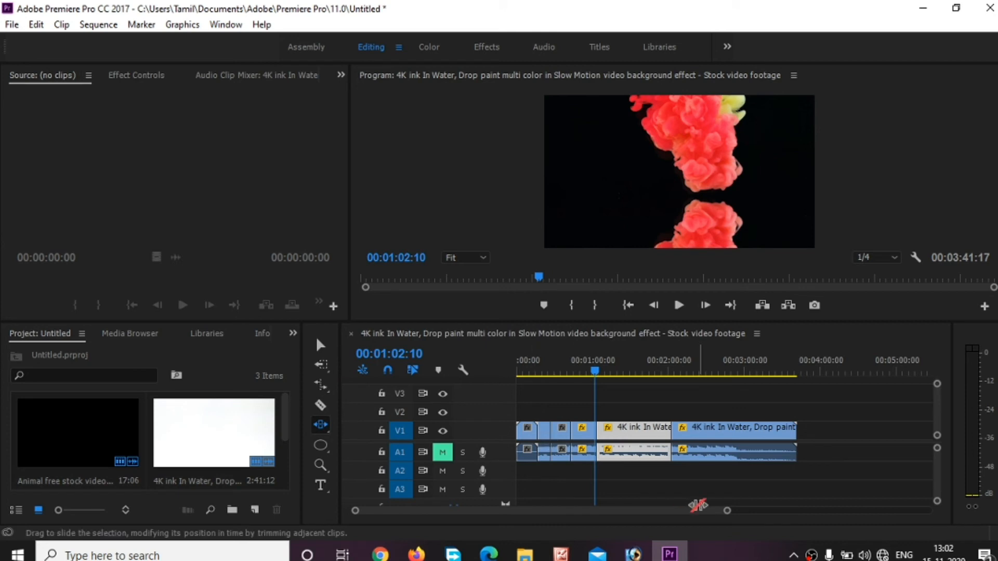
left_click(628, 479)
left_click(628, 480)
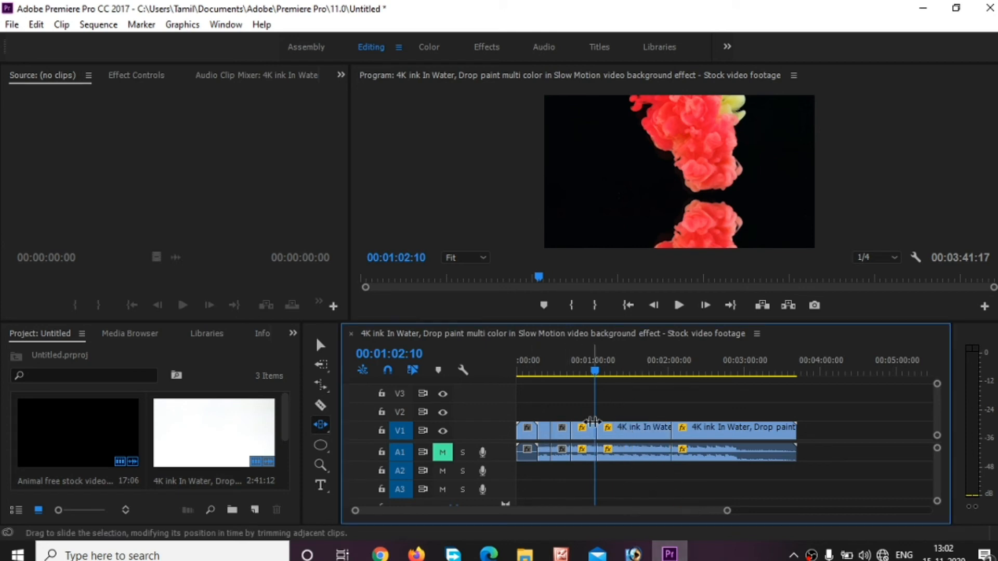
left_click(641, 434)
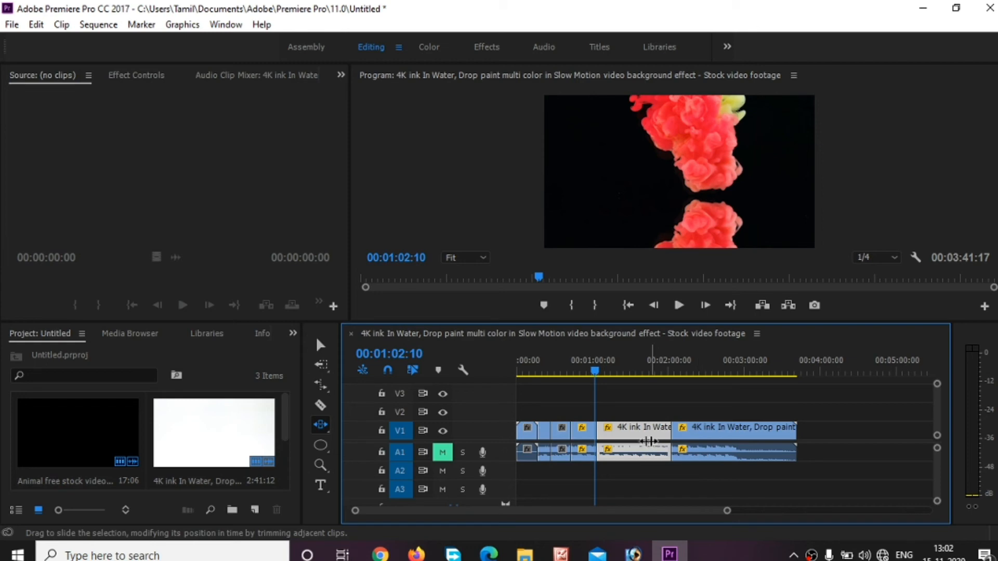
left_click_drag(649, 441, 680, 447)
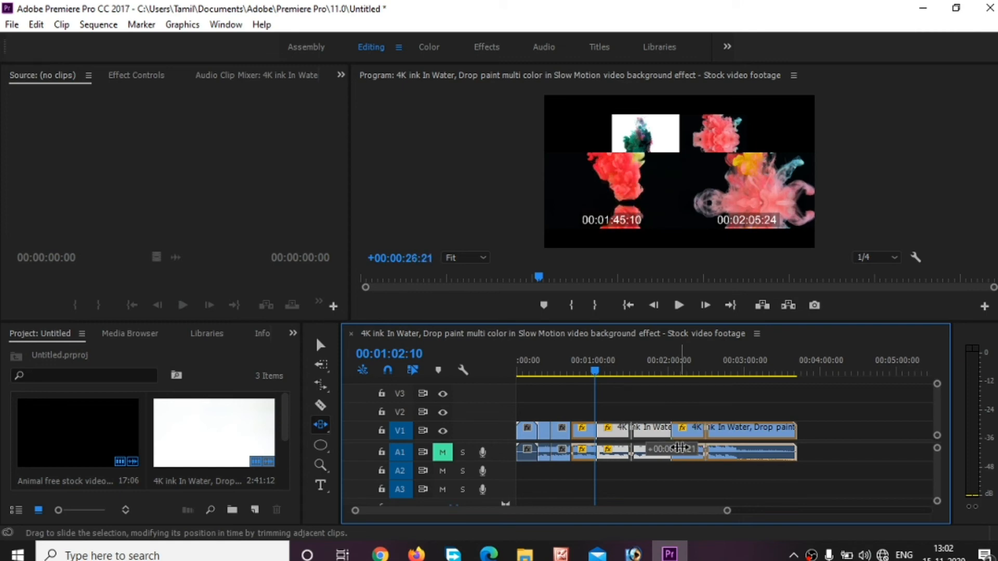
left_click_drag(680, 448, 680, 448)
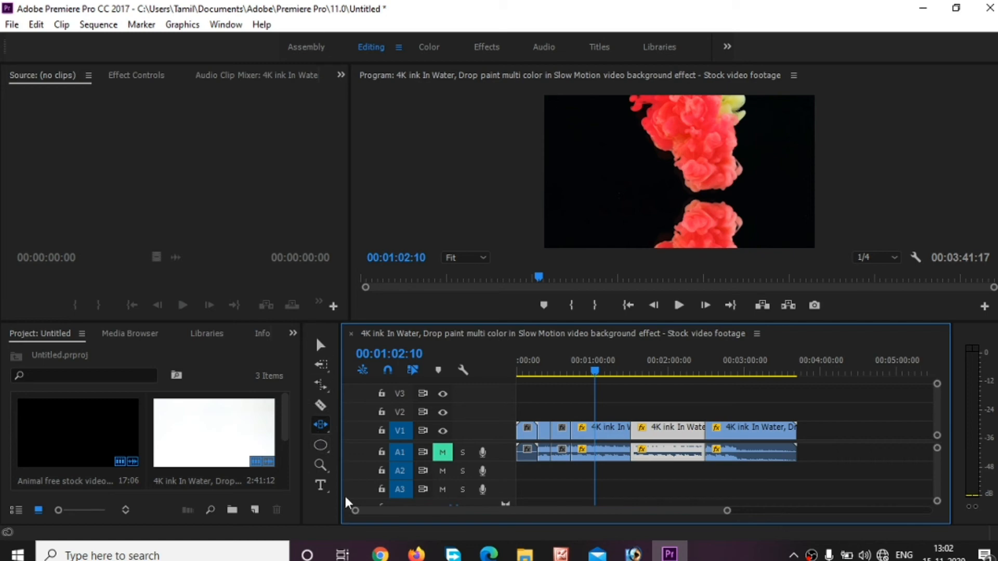
left_click(322, 426)
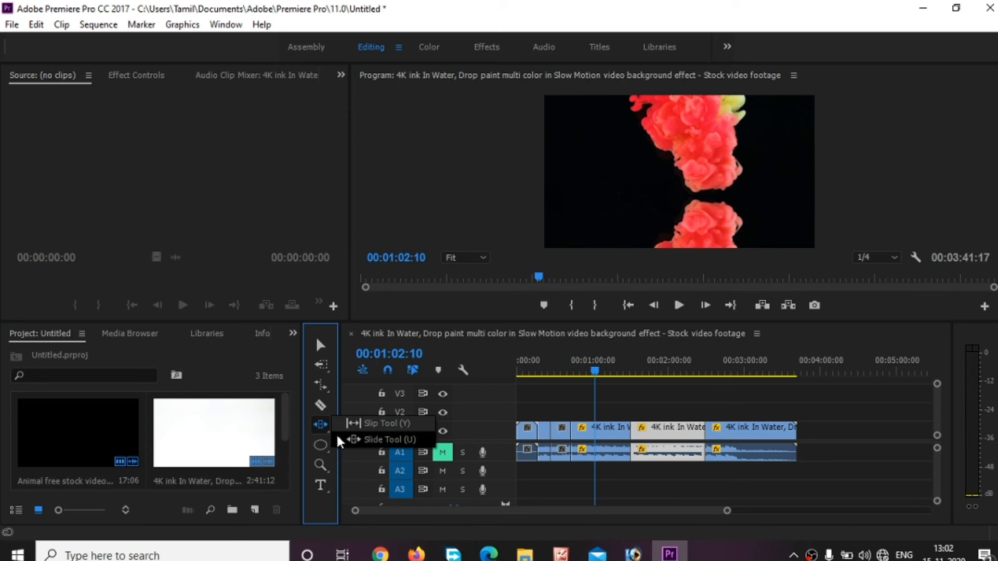
left_click(336, 435)
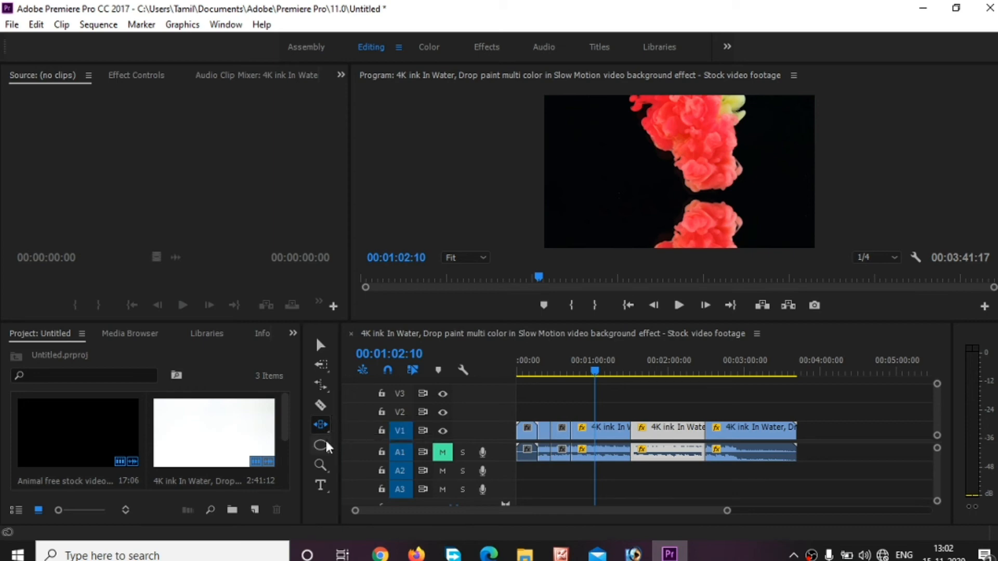
Draw a closed curved shape over the video frame beside the red ink with the Pen tool, and switch to the Ellipse tool.
left_click(324, 443)
left_click(333, 440)
left_click(324, 443)
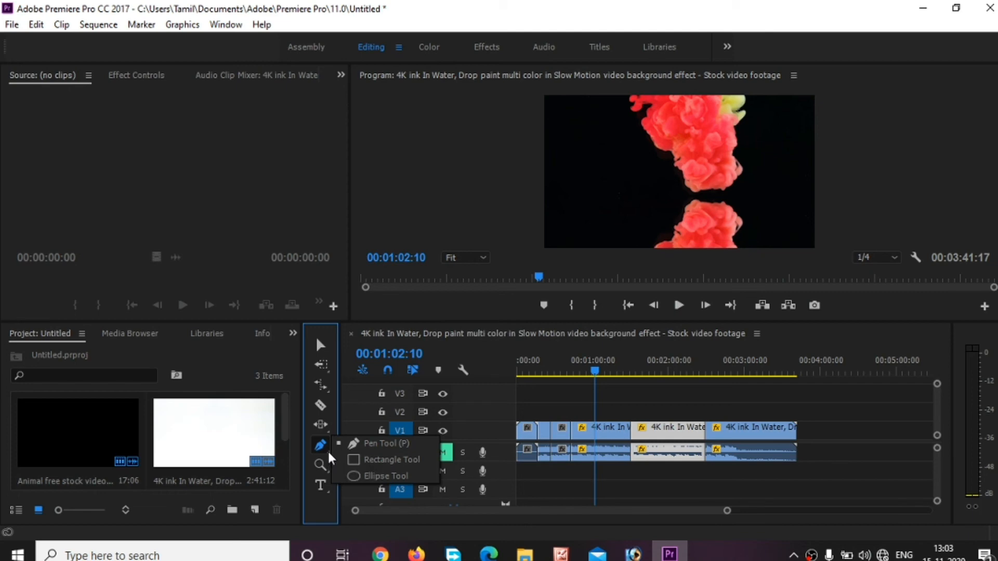
left_click(362, 445)
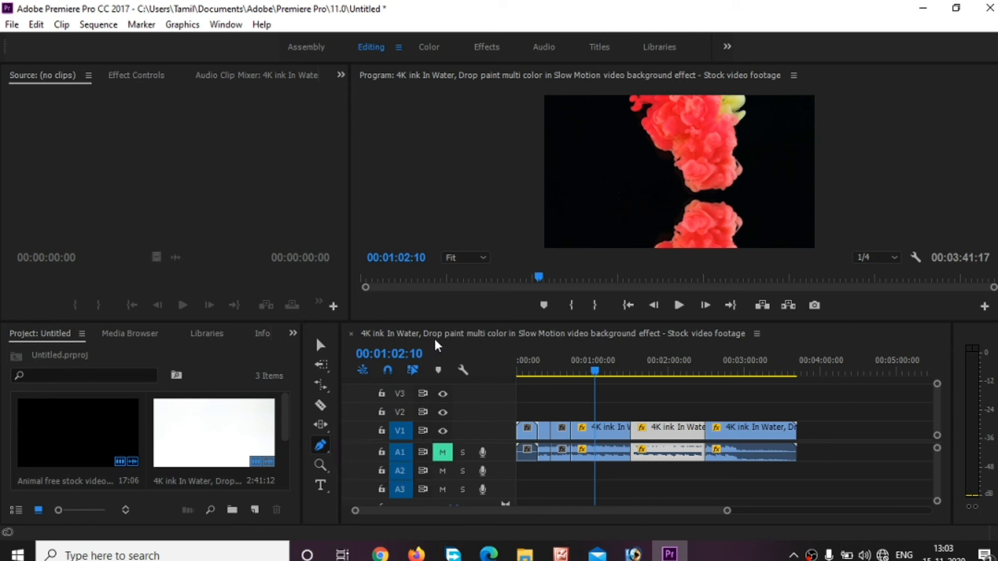
left_click(634, 200)
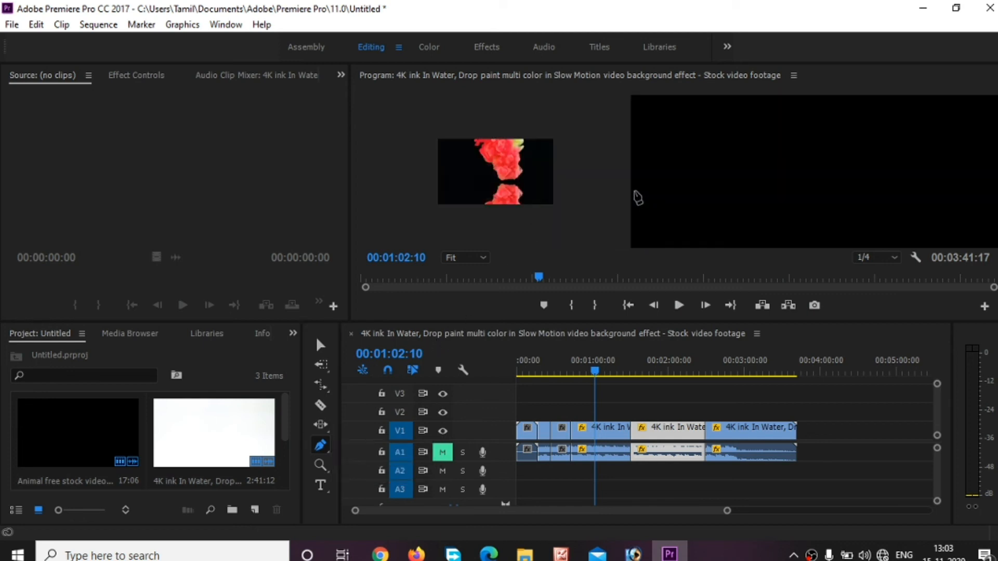
left_click_drag(623, 179, 634, 174)
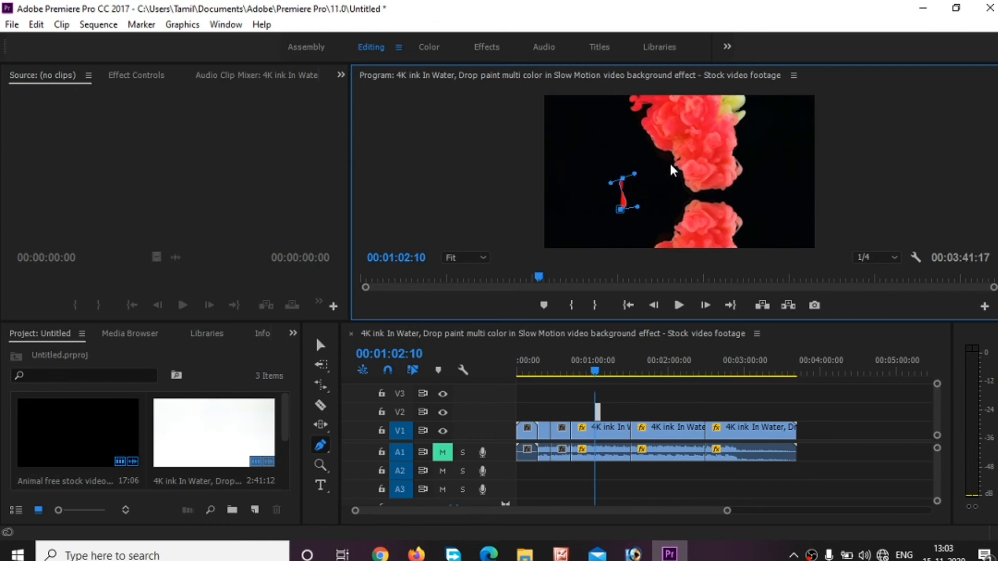
left_click(660, 159)
left_click(676, 176)
left_click(654, 231)
left_click(621, 210)
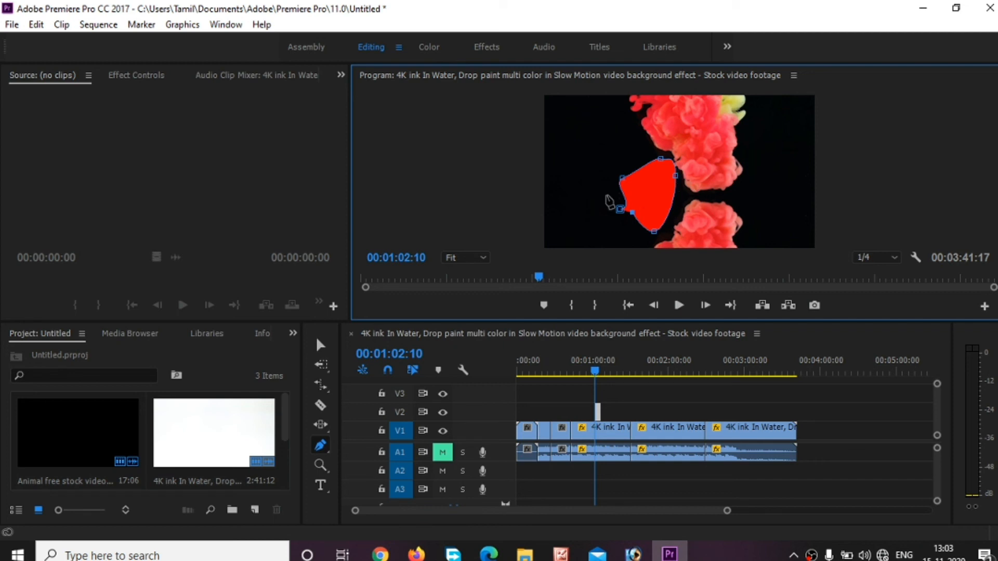
left_click(321, 446)
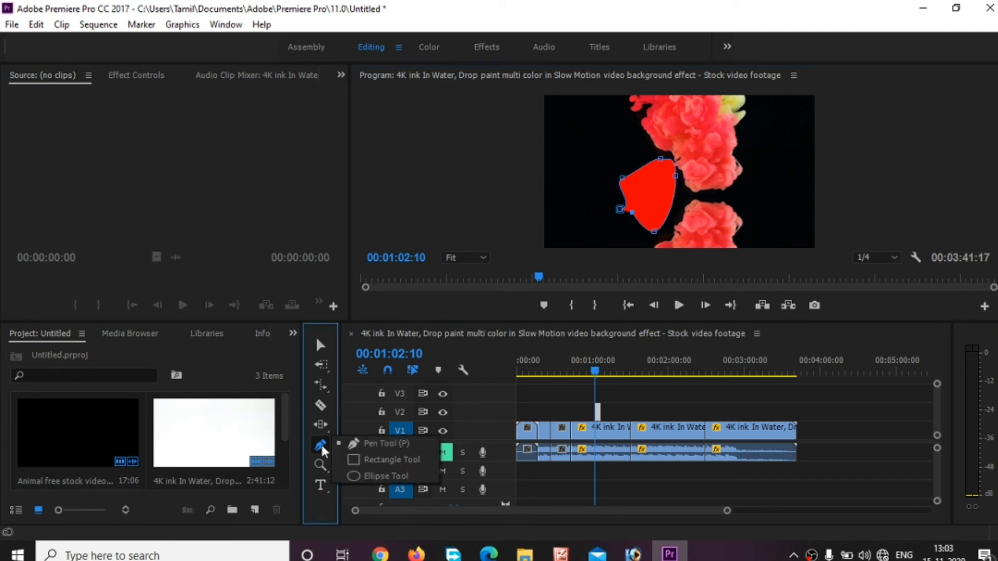
left_click(342, 473)
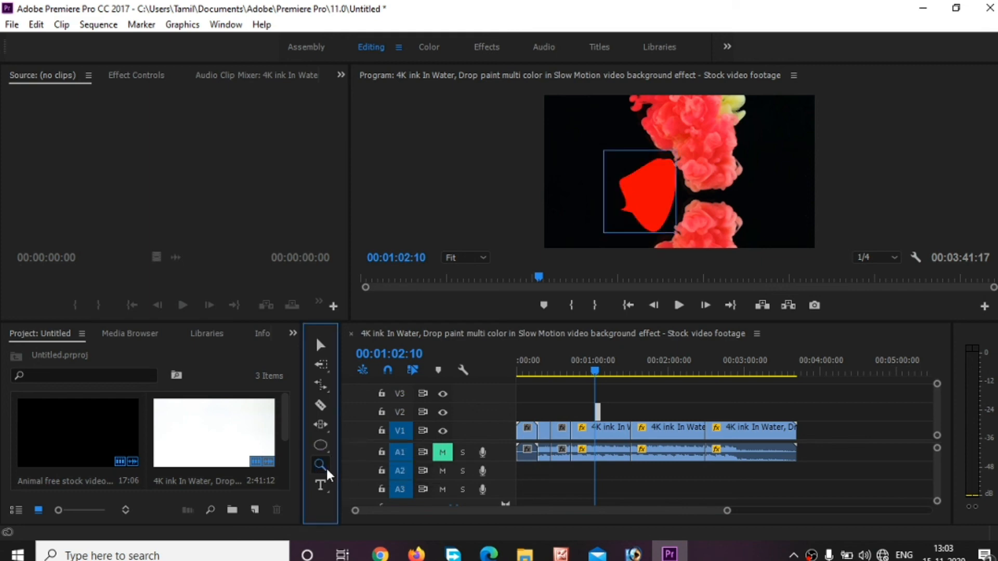
Pan along the magnified timeline with the Hand tool and return to a view of the whole sequence.
left_click(326, 468)
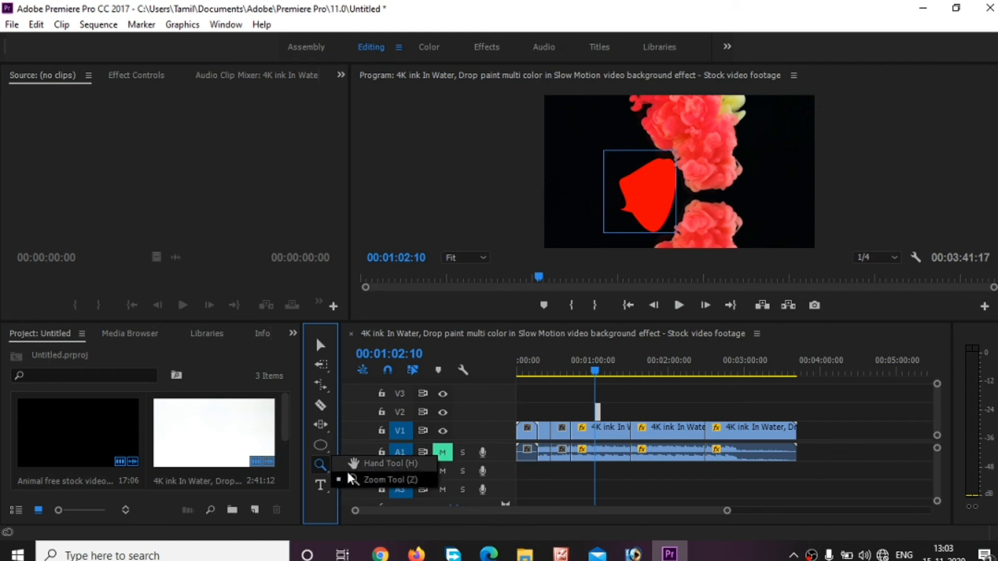
left_click(348, 464)
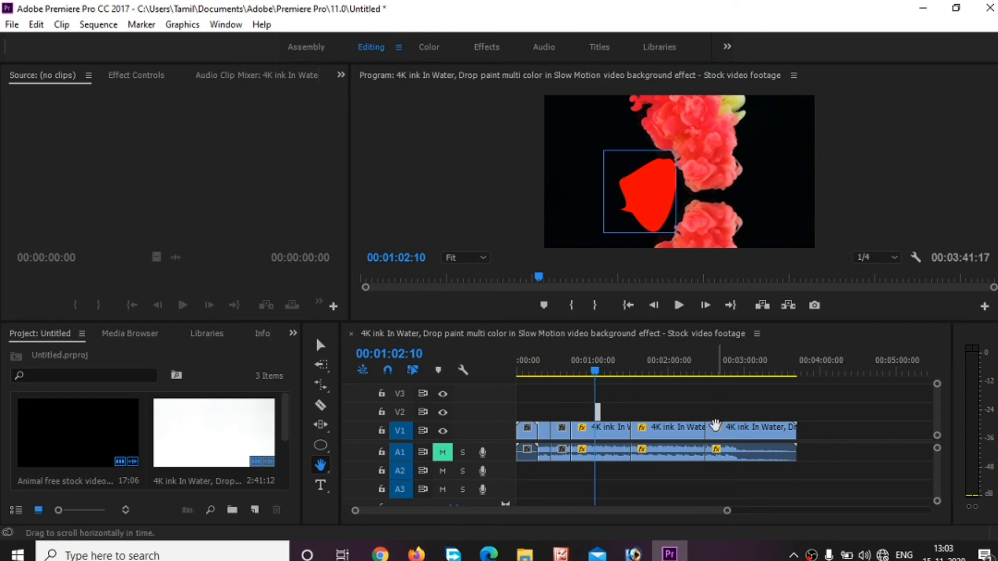
left_click(638, 443)
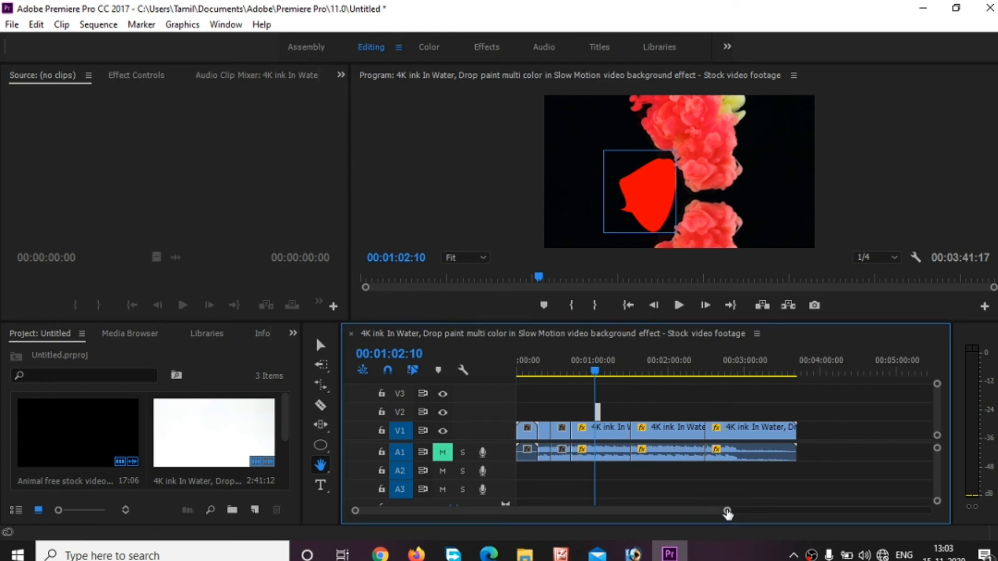
left_click_drag(728, 512, 631, 555)
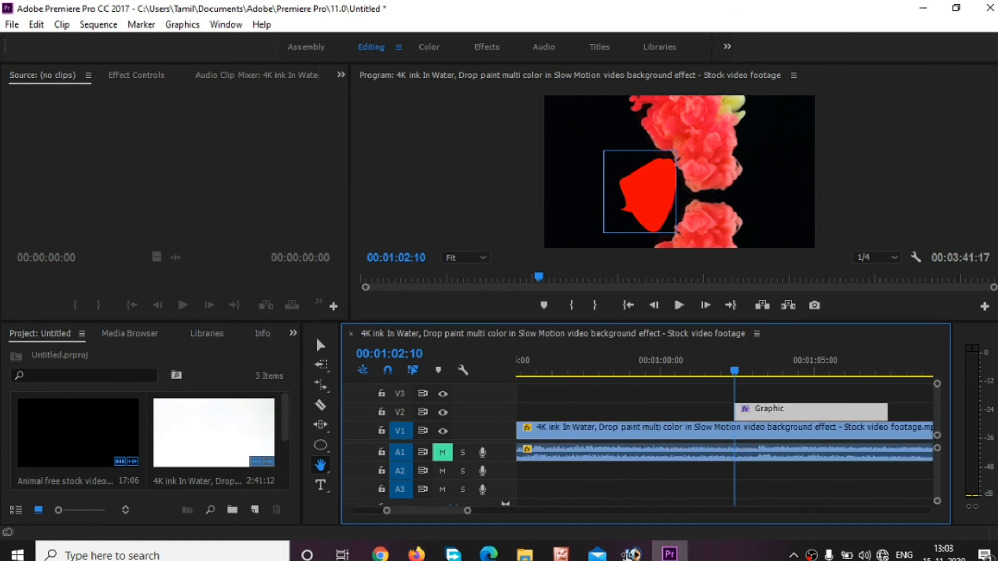
left_click_drag(789, 428, 694, 420)
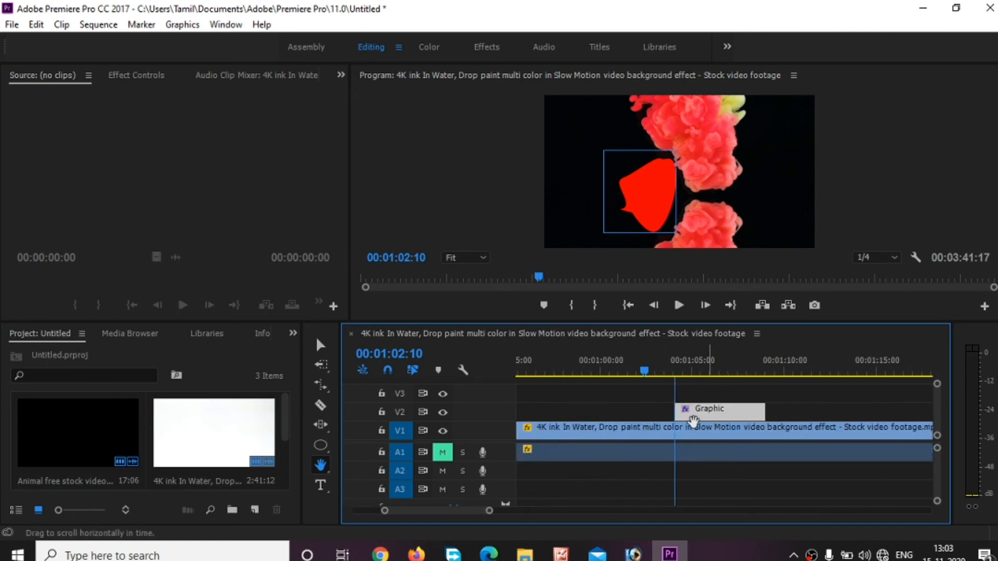
scroll(694, 420, "down", 10)
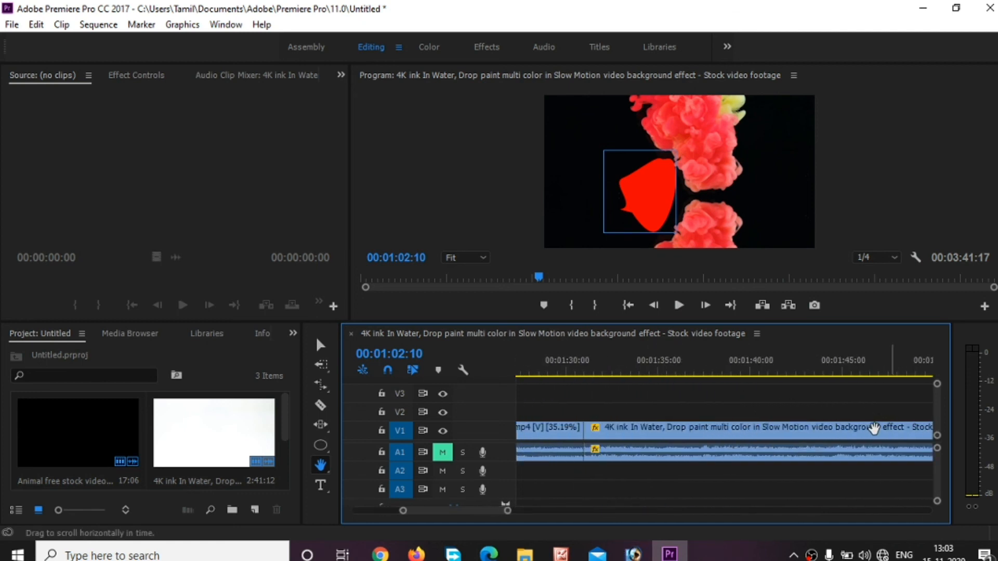
left_click_drag(873, 427, 697, 475)
left_click_drag(512, 512, 723, 511)
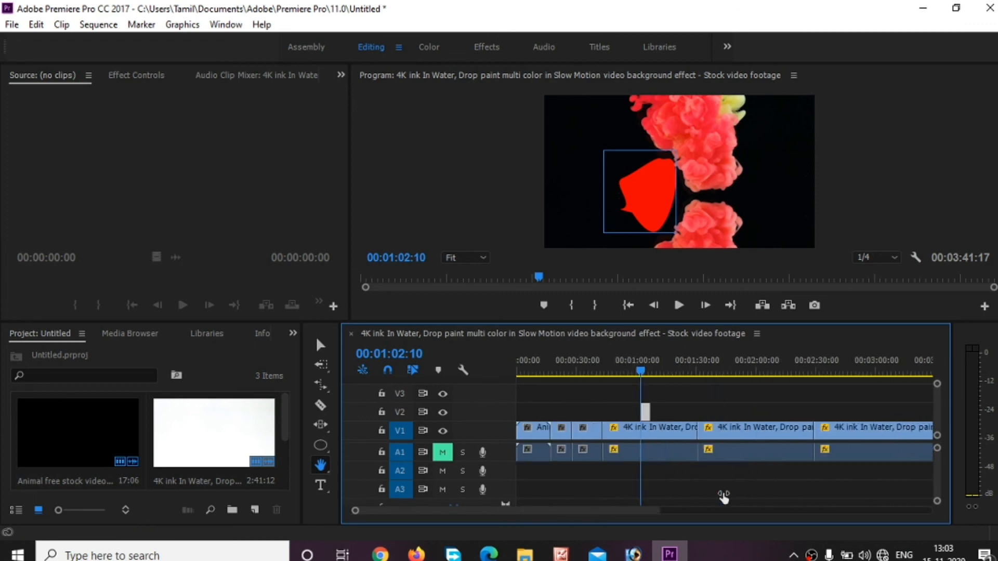
Magnify the timeline around the clips near the playhead in several stages with the Zoom tool.
left_click(322, 466)
left_click(343, 478)
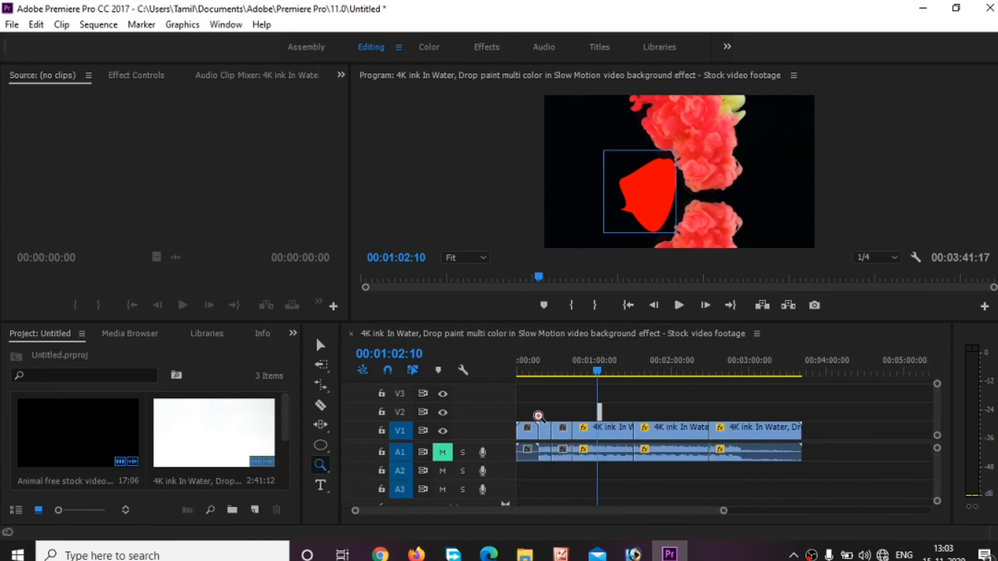
left_click(643, 435)
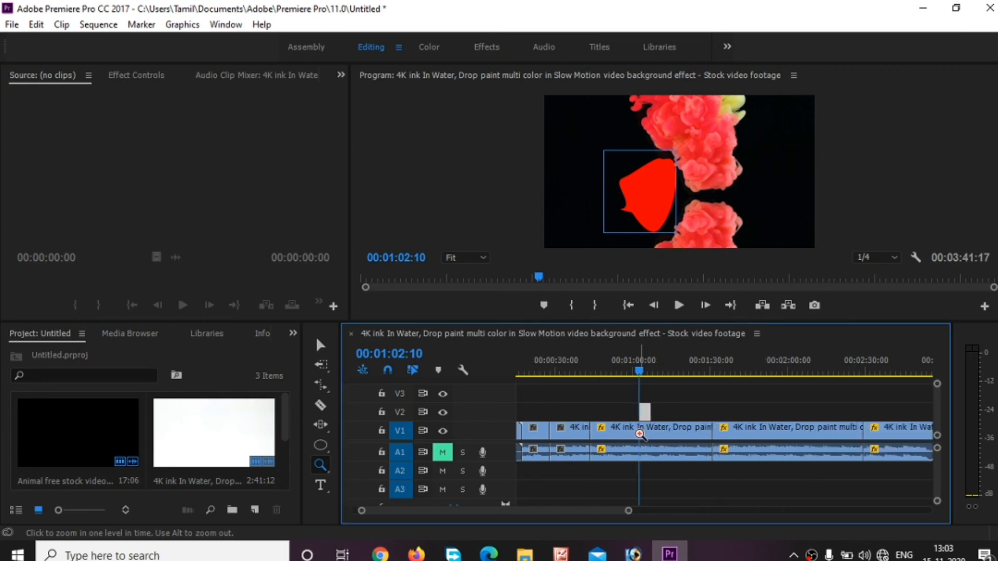
left_click(644, 434)
left_click(645, 435)
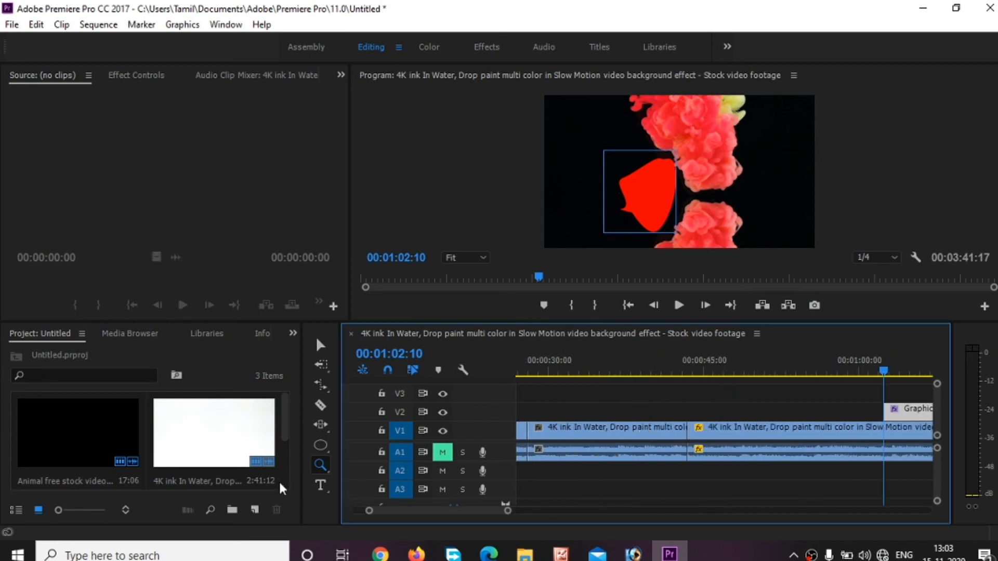
Add the horizontal text "bnfdhjktmktu,mtu,t" above the red shape in the video frame with the Type tool.
left_click(321, 485)
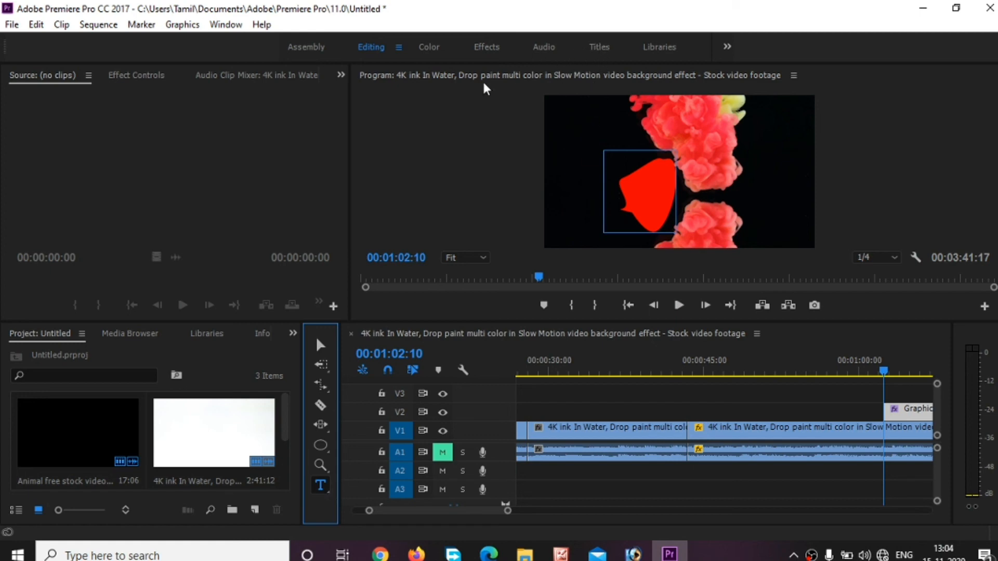
left_click(321, 479)
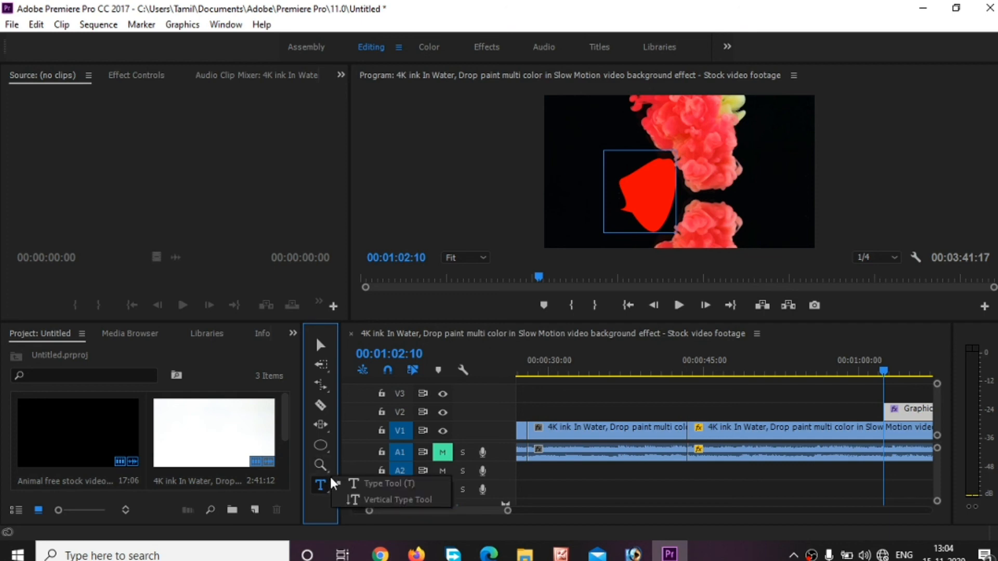
left_click(336, 483)
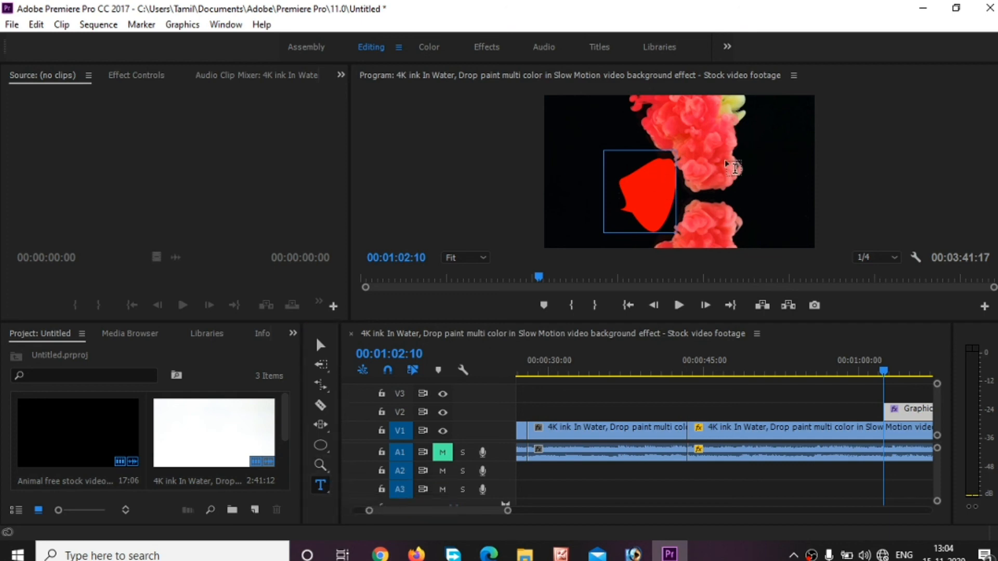
left_click(723, 168)
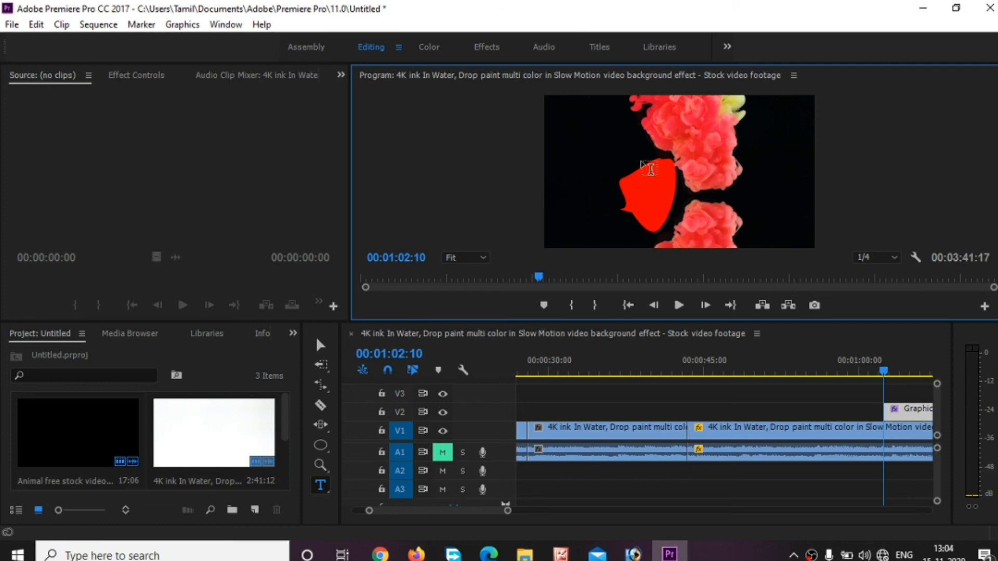
left_click(531, 125)
left_click(572, 152)
type("bnfdhjk")
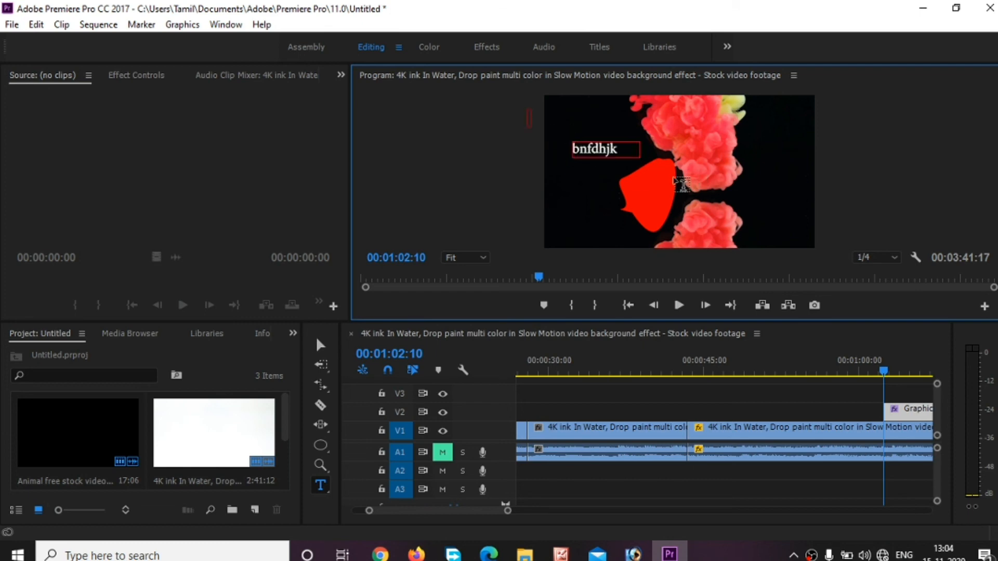
type("tmktu,mtu,t")
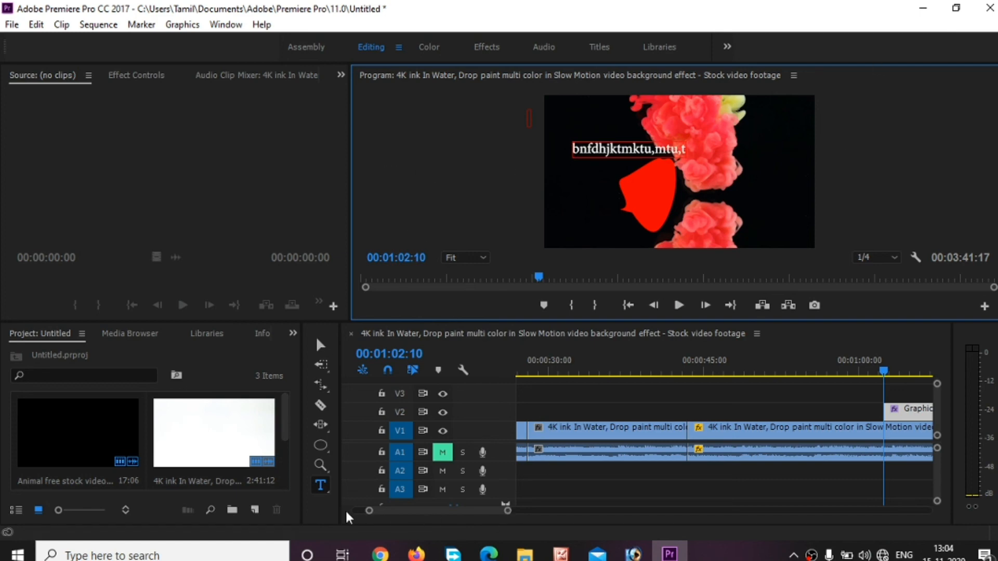
Add the vertical text "yujty" below the horizontal text with the Vertical Type tool.
left_click(331, 487)
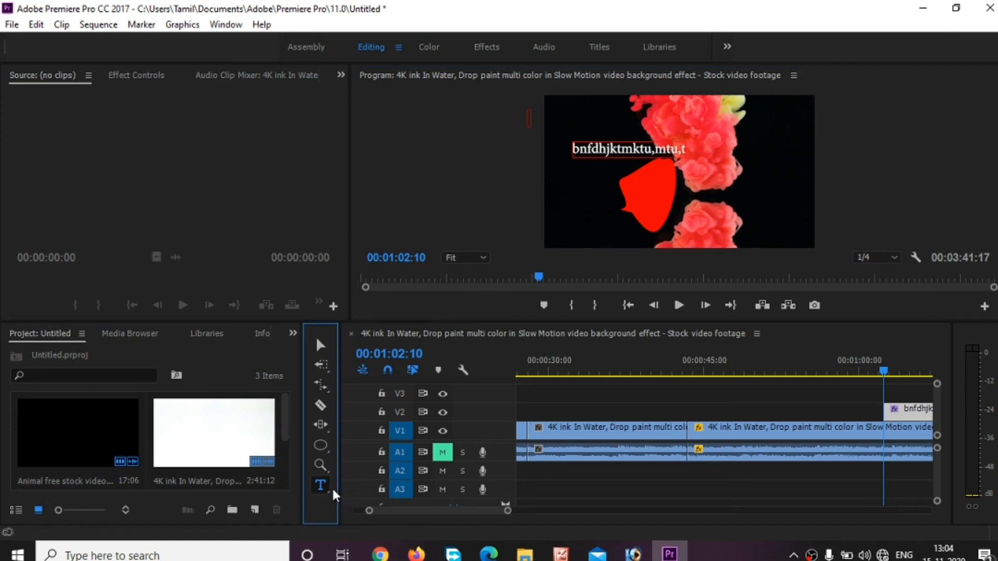
left_click_drag(328, 485, 364, 490)
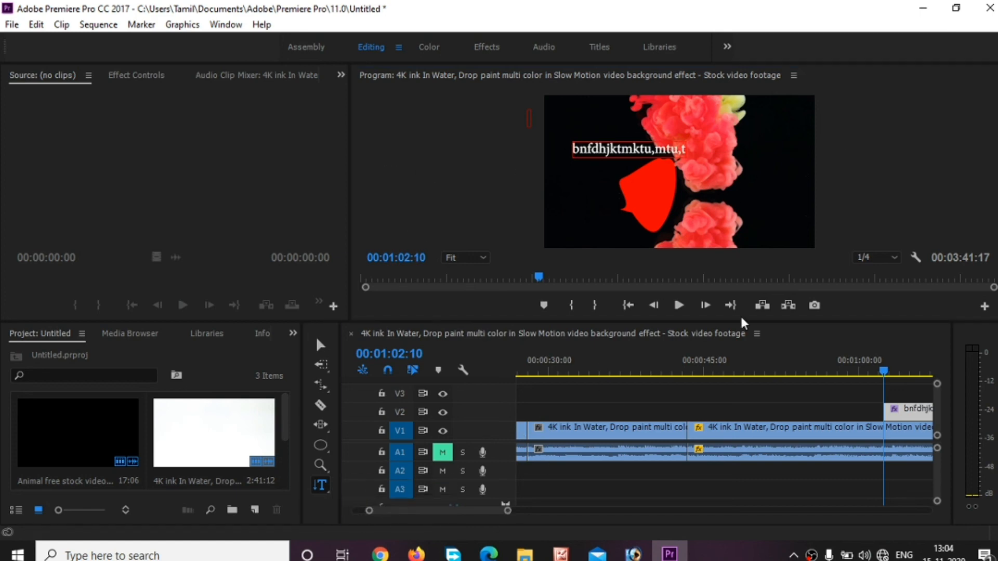
left_click(582, 166)
type("yujty")
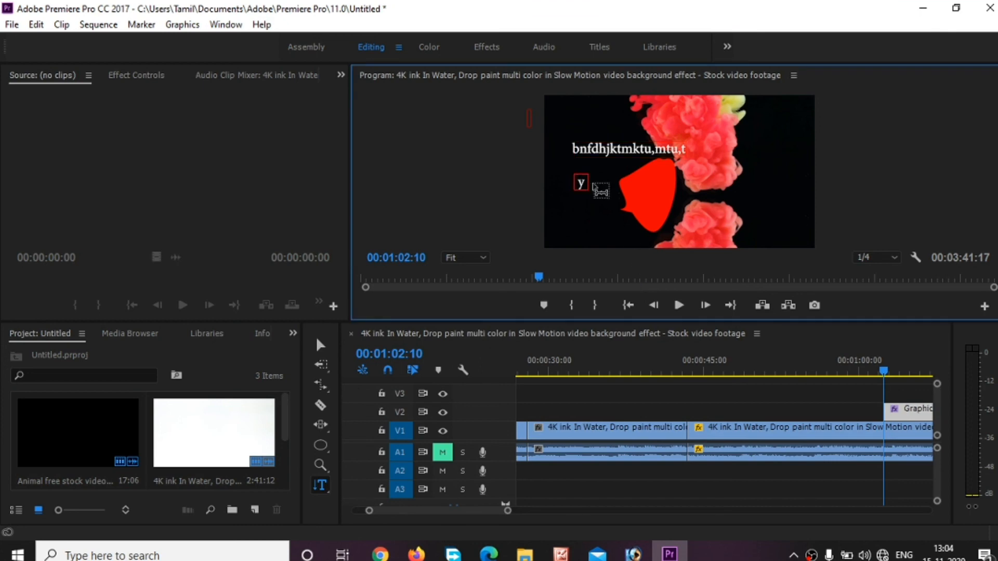